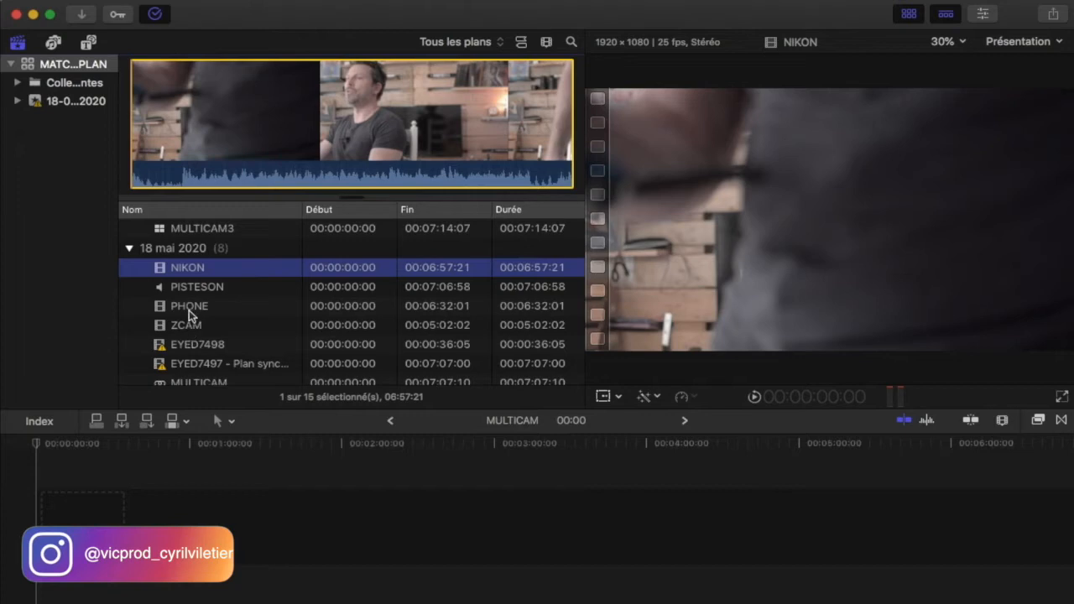
left_click(190, 286)
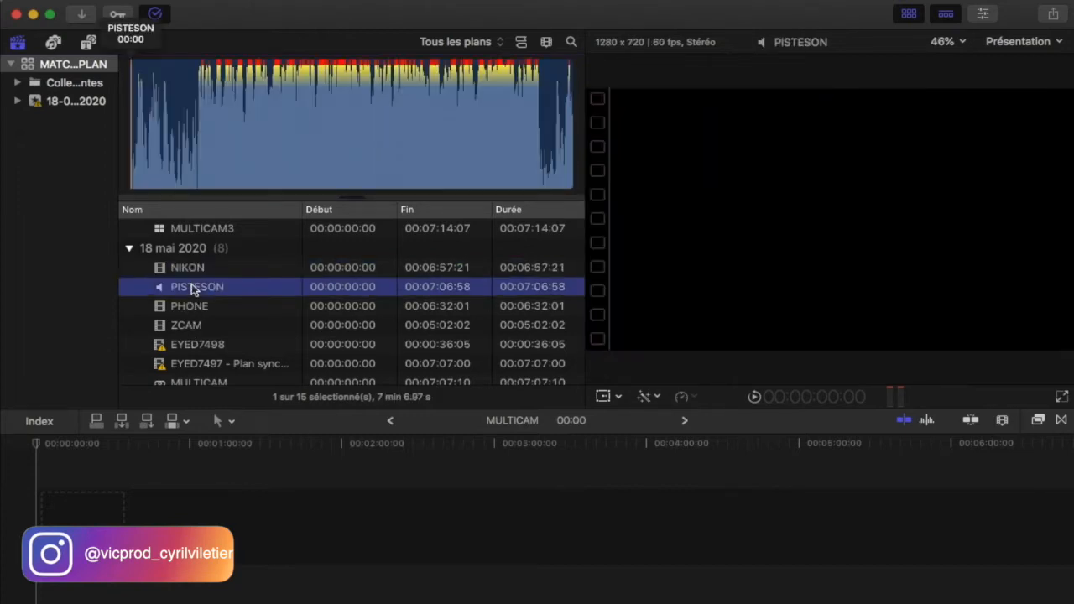
left_click(191, 267)
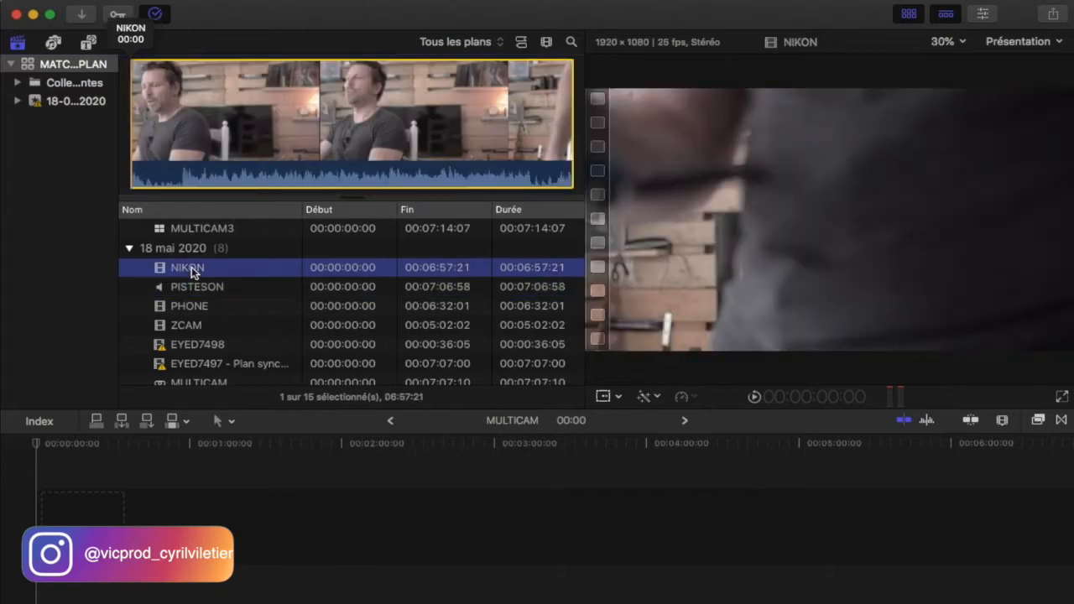
left_click(190, 330, "shift")
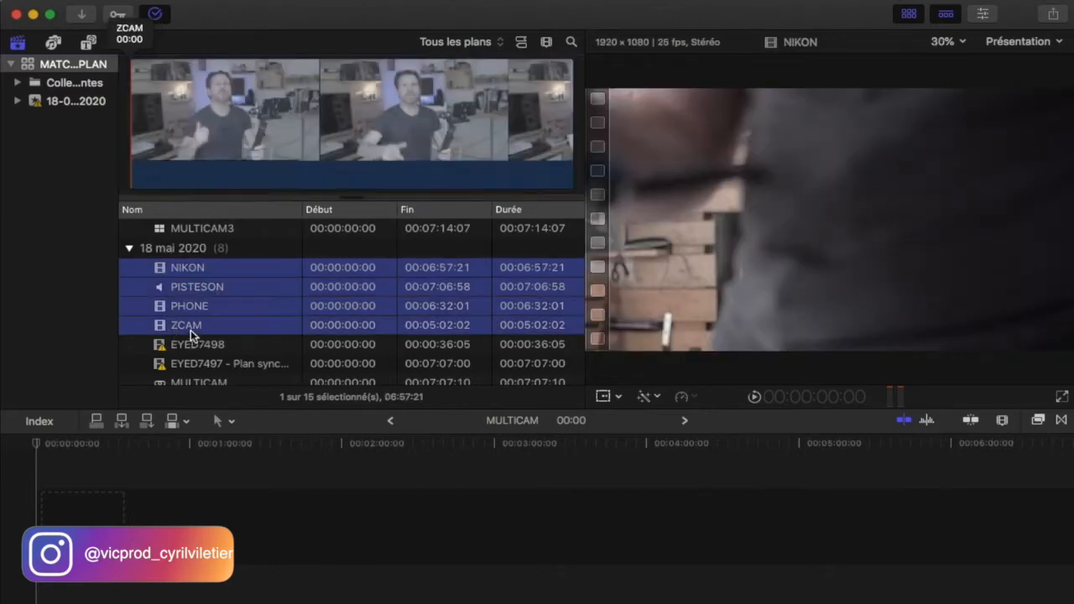
right_click(190, 330)
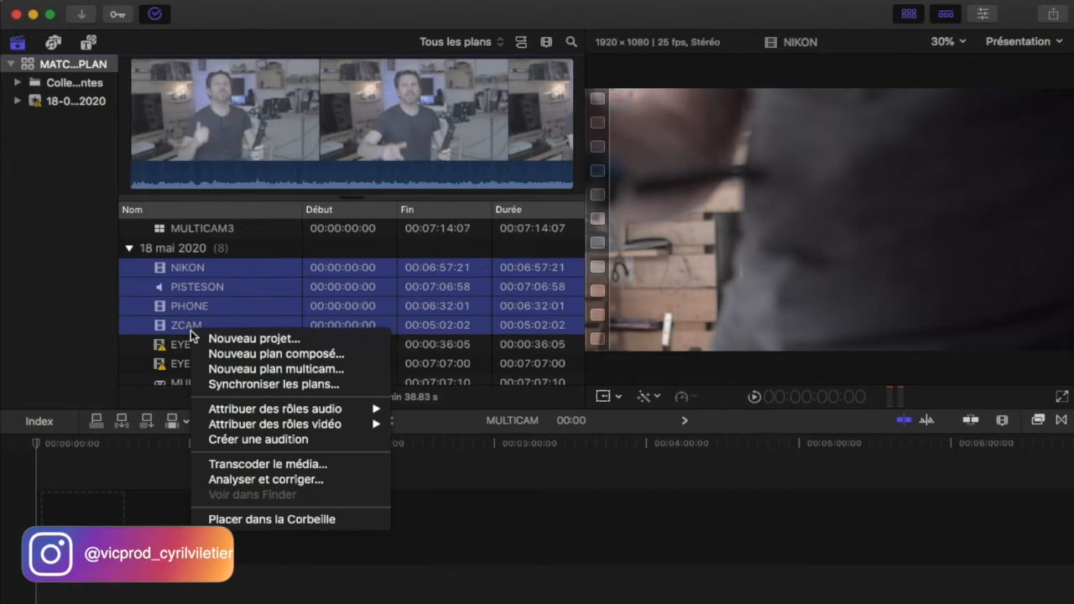
left_click(250, 371)
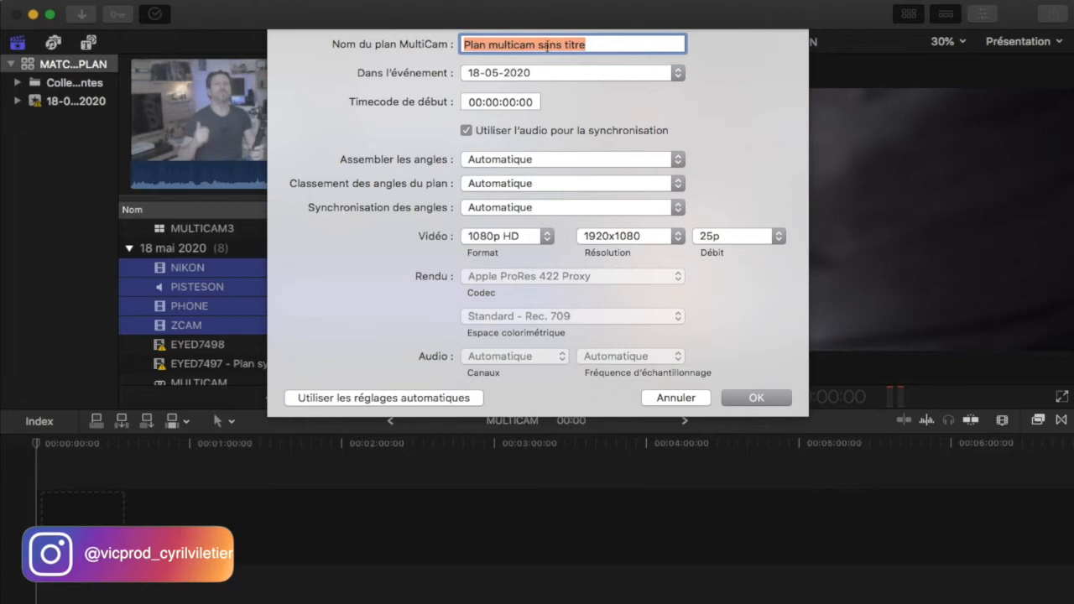
type("multicam234")
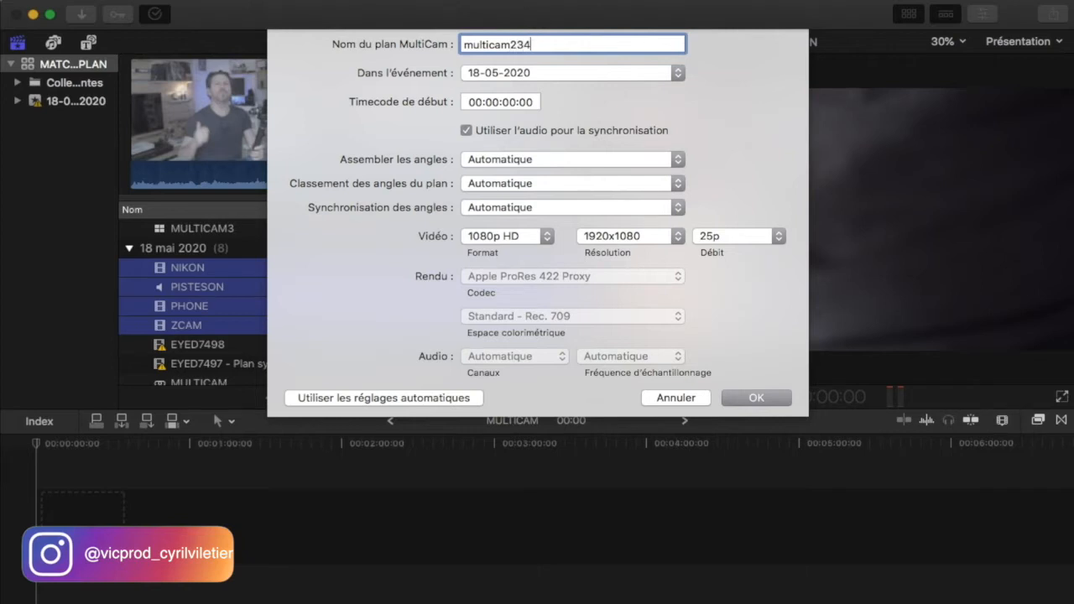
left_click(661, 397)
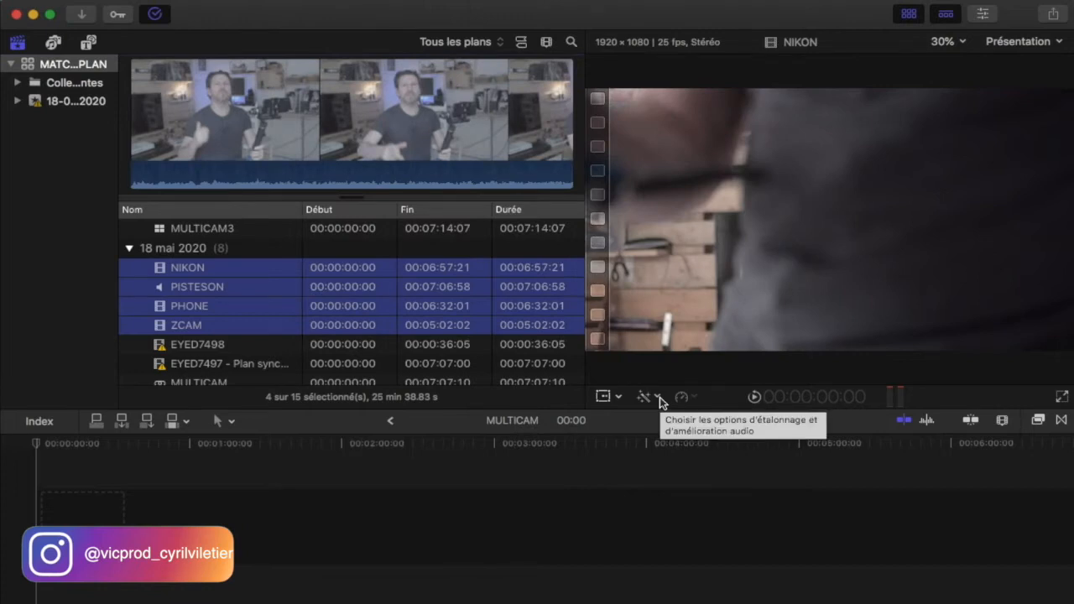
- Add the MULTICAM3 multicam clip from the browser to the start of the empty MULTICAM project timeline
left_click(160, 231)
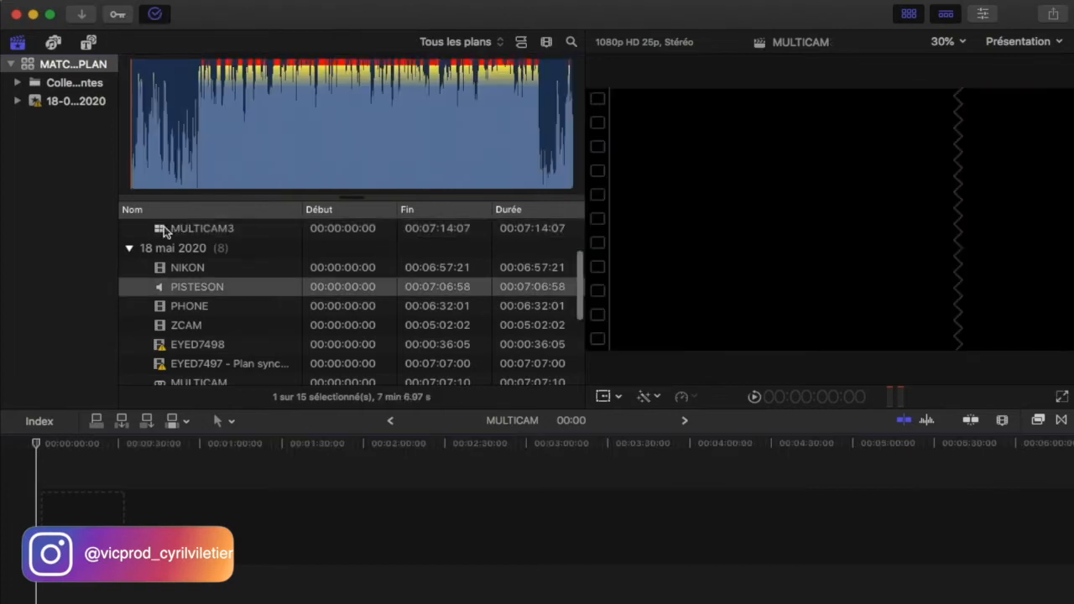
left_click(164, 231)
left_click_drag(163, 230, 34, 523)
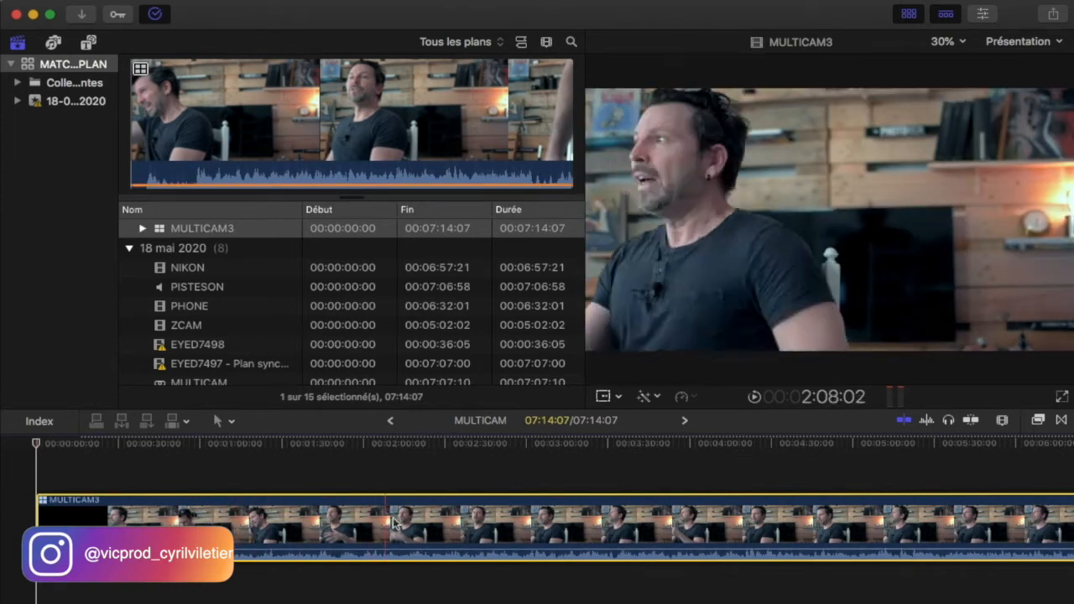
- Open the MULTICAM3 clip in the angle editor and look through its ZCAM, NIKON, PHONE and PISTESON angles
double_click(294, 513)
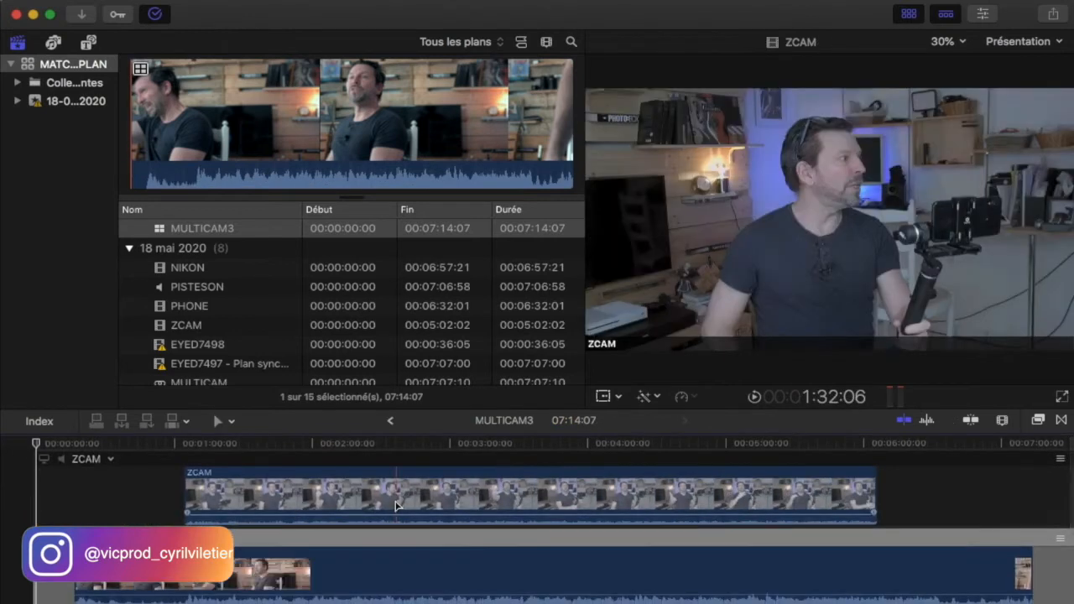
scroll(397, 504, "down", 3)
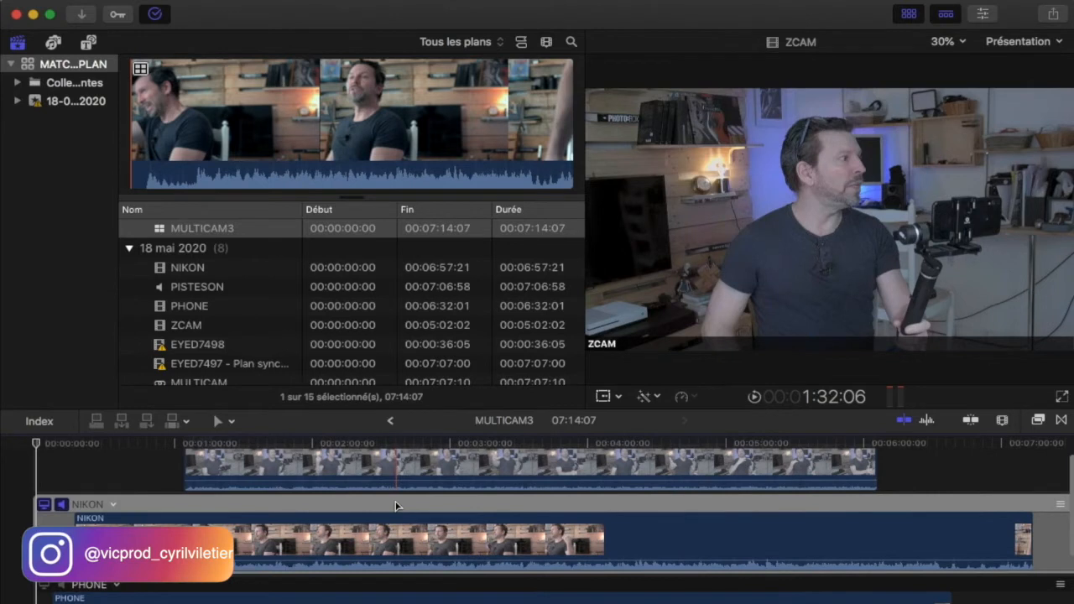
scroll(397, 505, "down", 3)
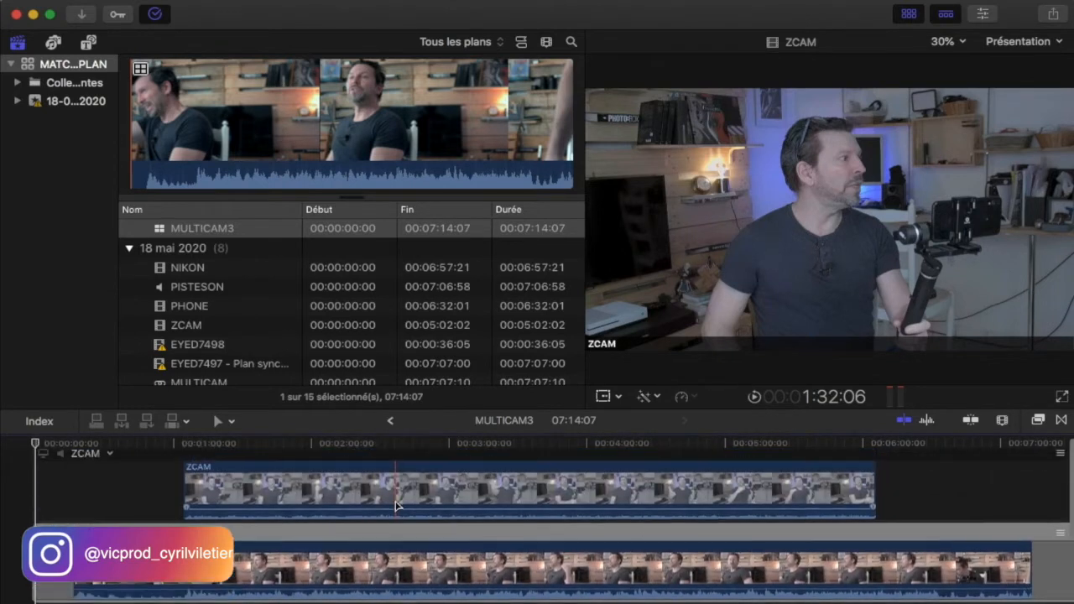
scroll(397, 505, "down", 2)
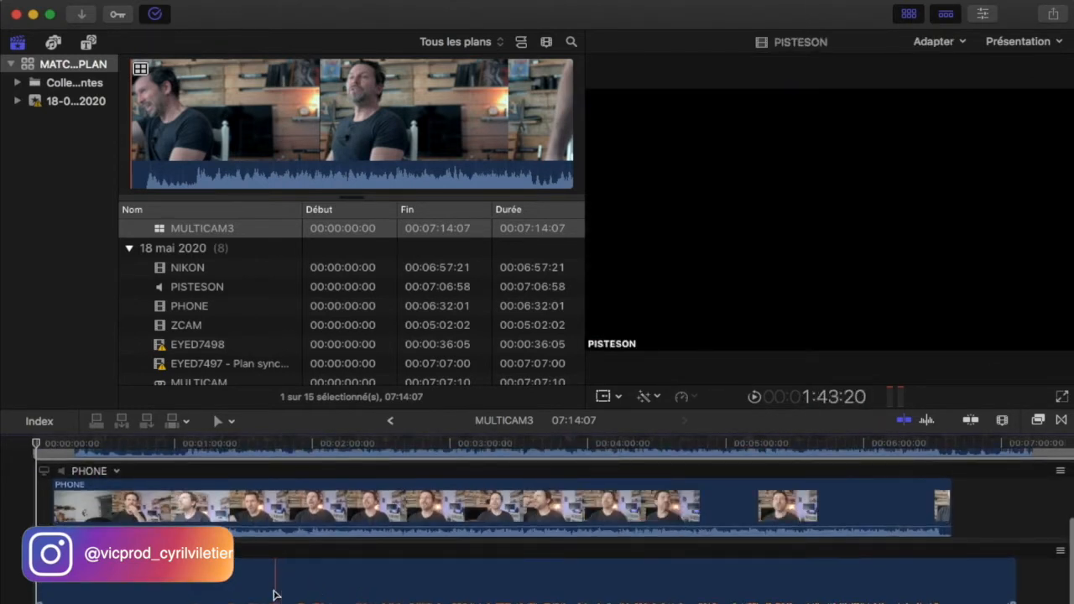
scroll(274, 587, "down", 3)
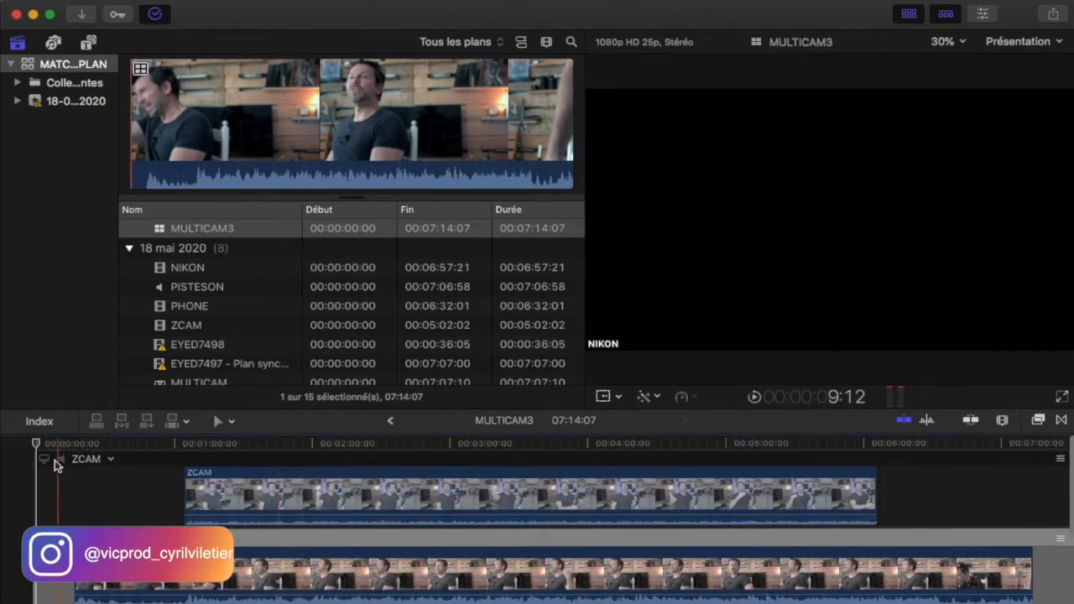
- Monitor the ZCAM angle with the playhead at 00:02:45:06 and hide the browser to enlarge the viewer
left_click(46, 458)
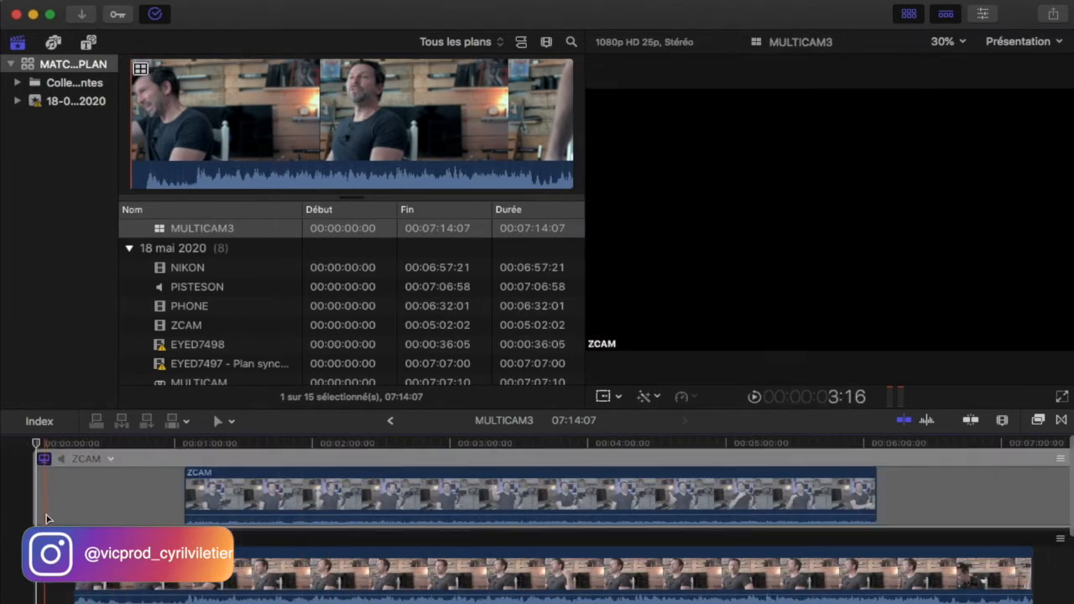
scroll(537, 520, "down", 2)
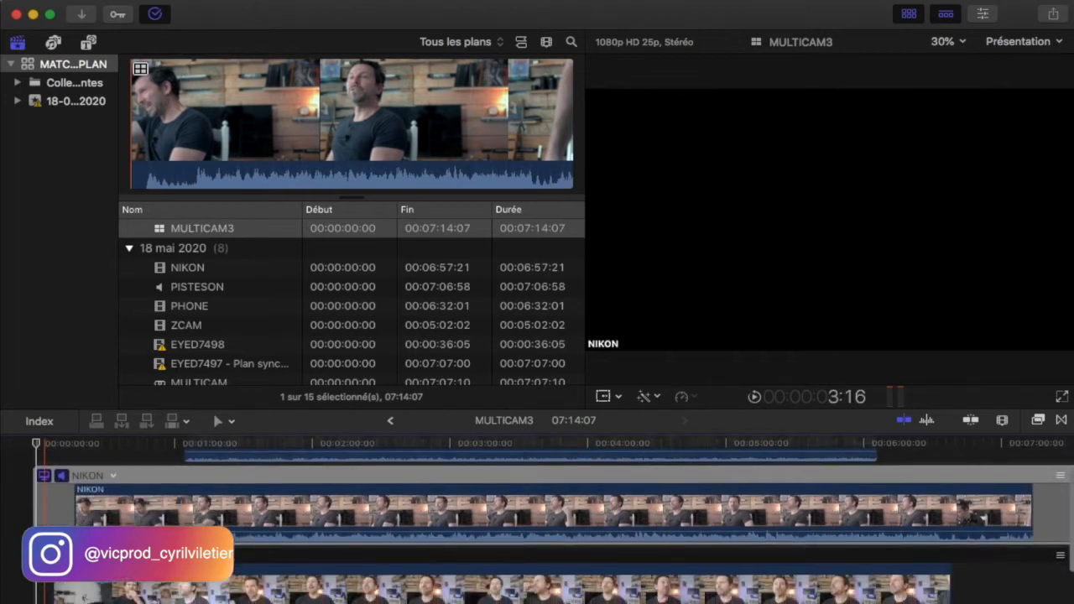
scroll(536, 520, "up", 2)
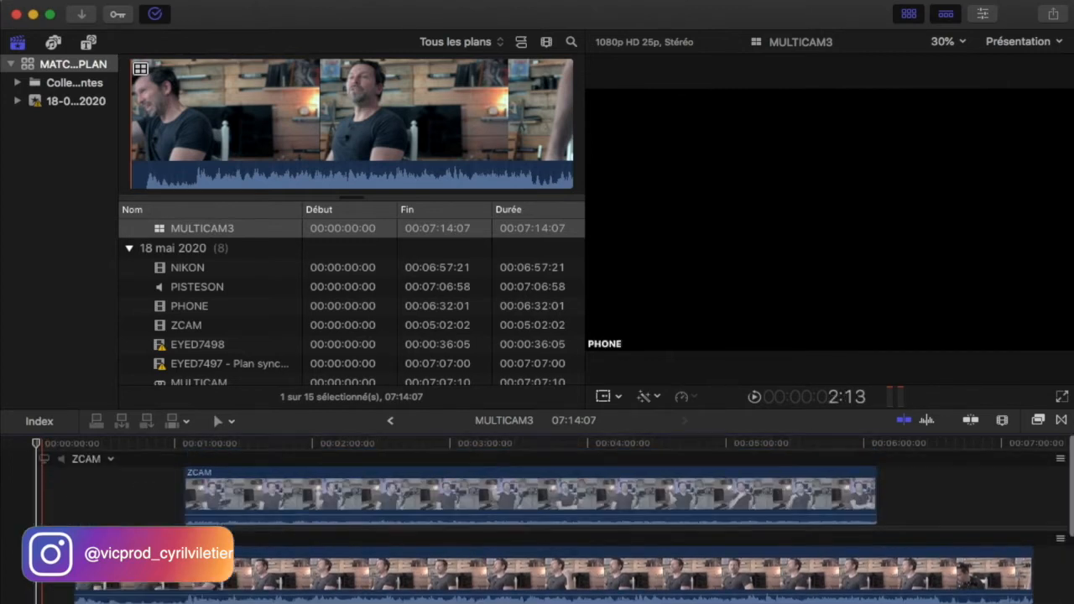
left_click(46, 460)
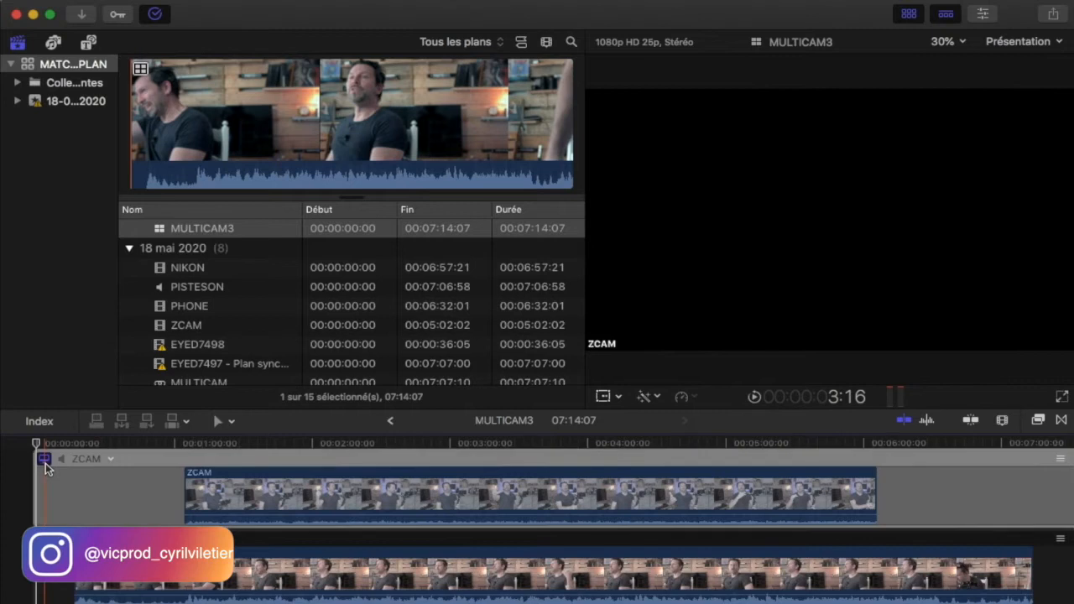
left_click(416, 439)
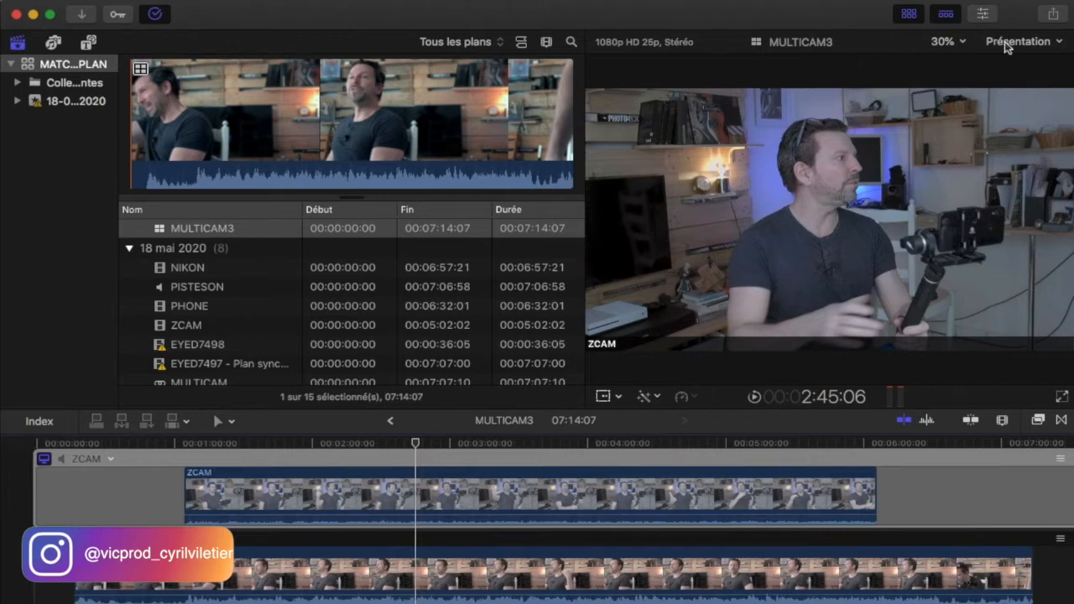
left_click(909, 14)
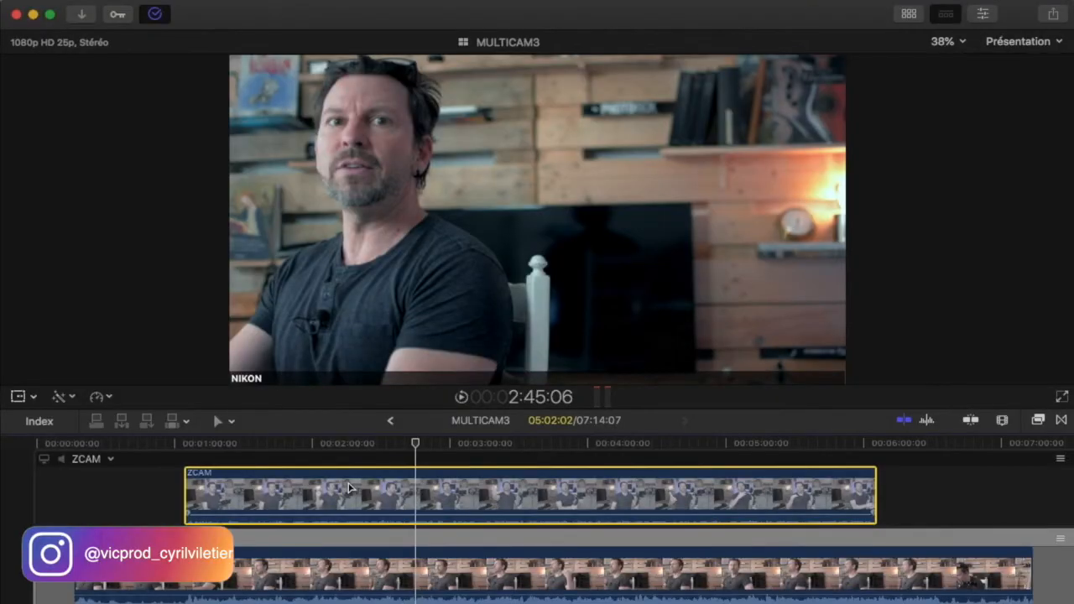
- Disable the ZCAM clip and check the effect by monitoring the ZCAM and NIKON angles in turn
key("v")
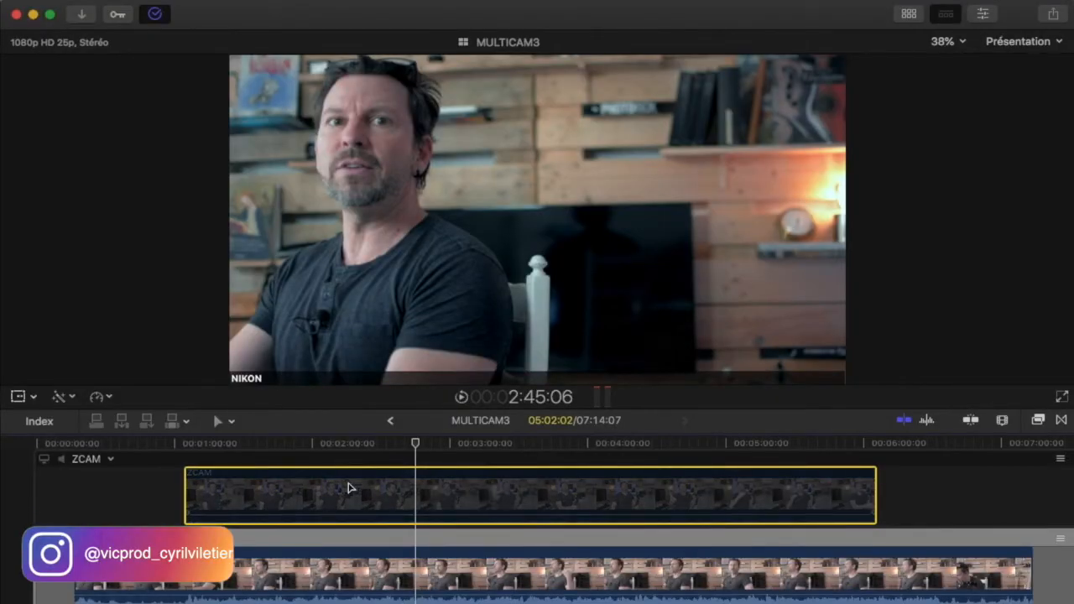
left_click(47, 457)
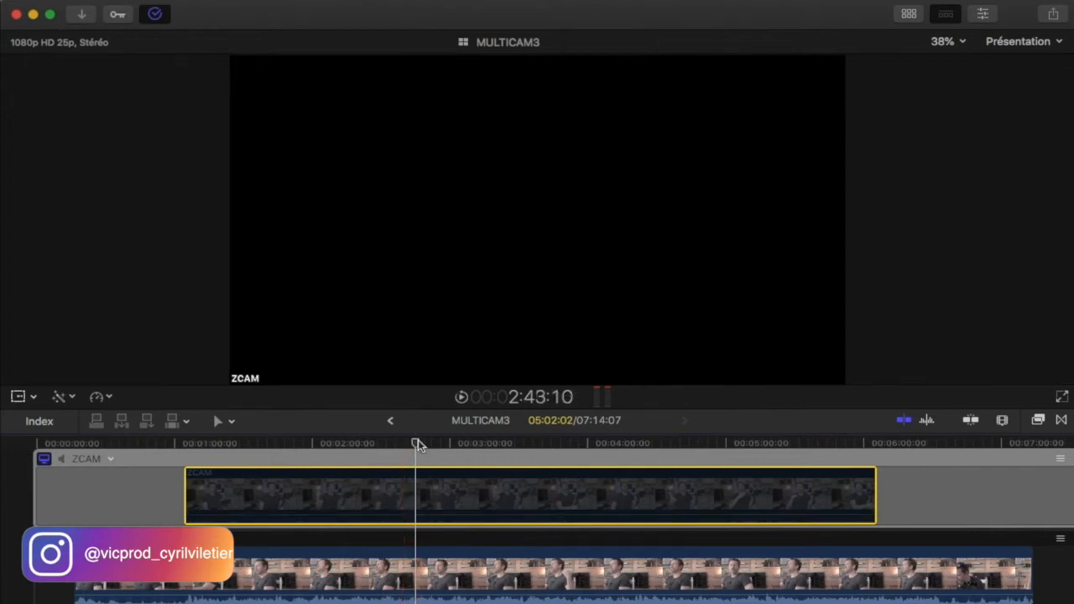
mouse_move(412, 443)
left_mouse_down()
mouse_move(505, 444)
mouse_move(371, 445)
mouse_move(424, 443)
mouse_move(404, 440)
left_mouse_up()
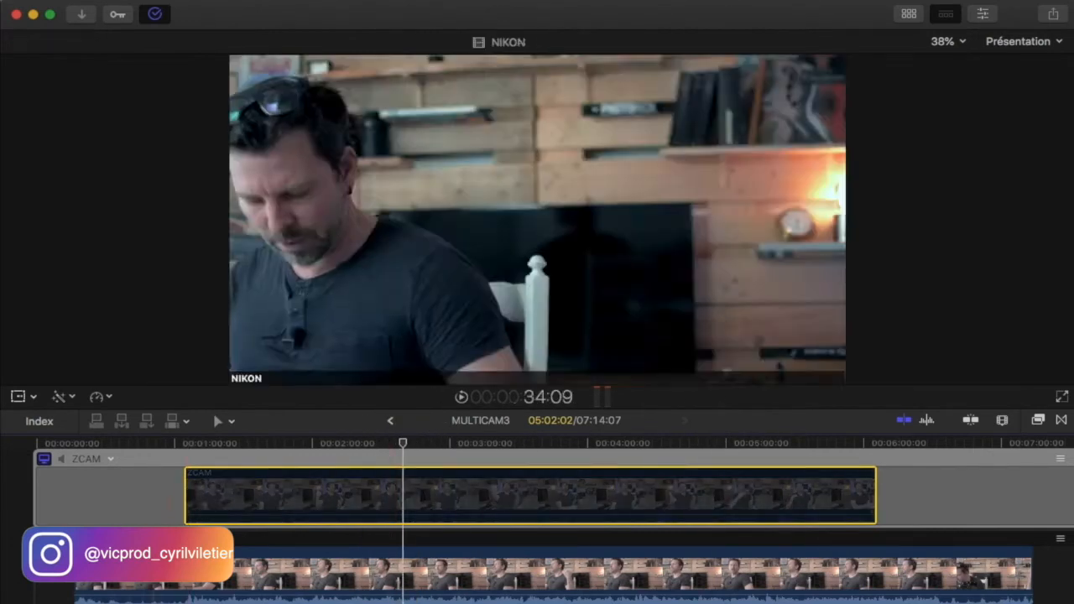
left_click(47, 538)
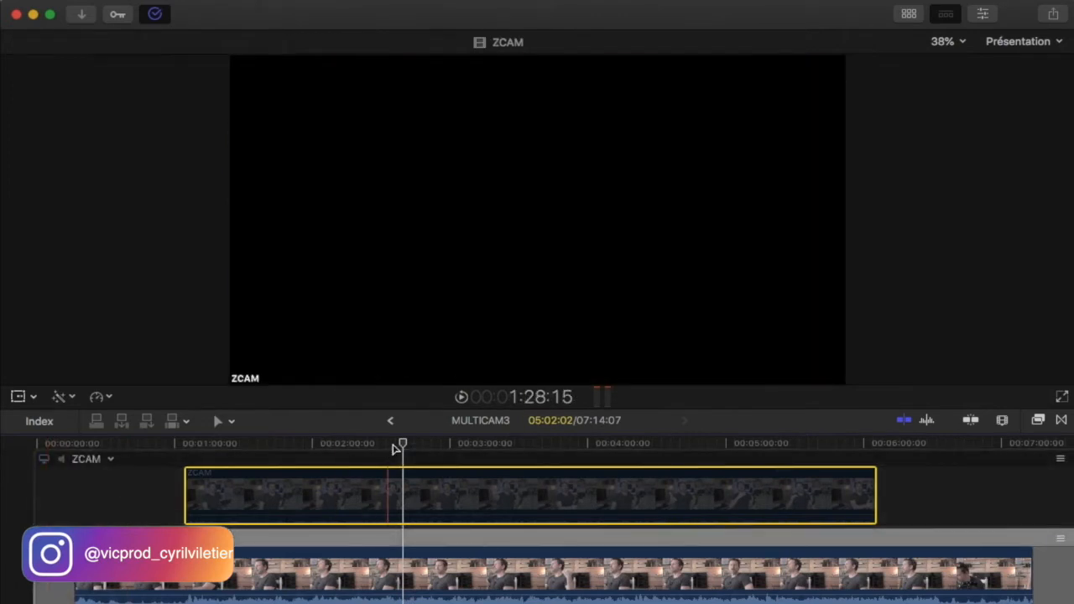
- Move the ZCAM angle back above NIKON and make it the monitoring angle with the playhead at 00:02:48:13
mouse_move(402, 443)
left_mouse_down()
mouse_move(393, 441)
mouse_move(421, 443)
left_mouse_up()
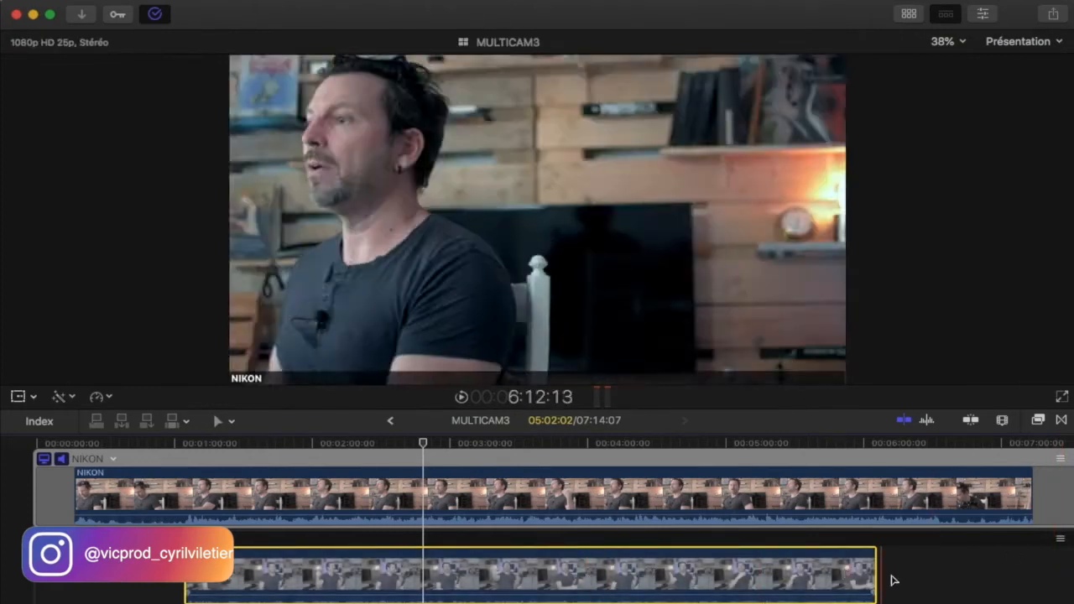
left_click_drag(1060, 538, 1062, 448)
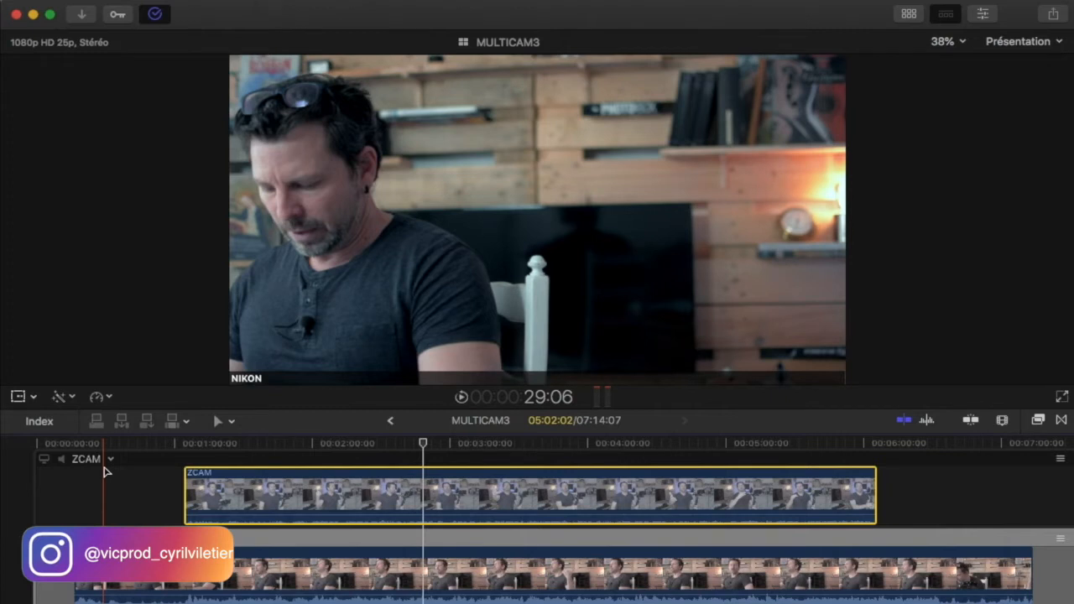
left_click(46, 458)
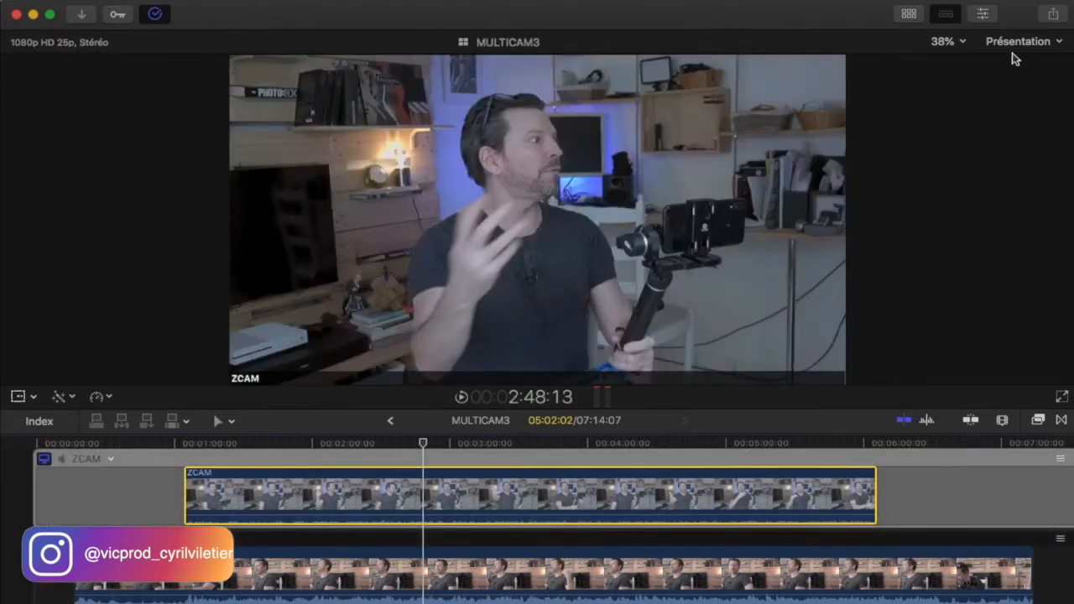
- Show the multicam angles beside the viewer image and hide them again
left_click(1015, 38)
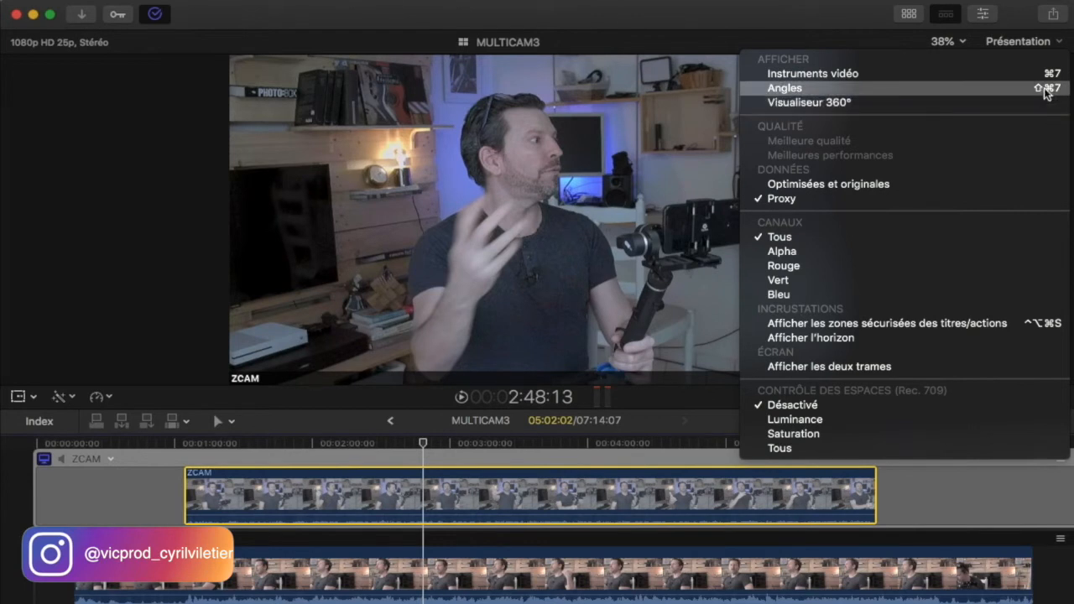
left_click(765, 88)
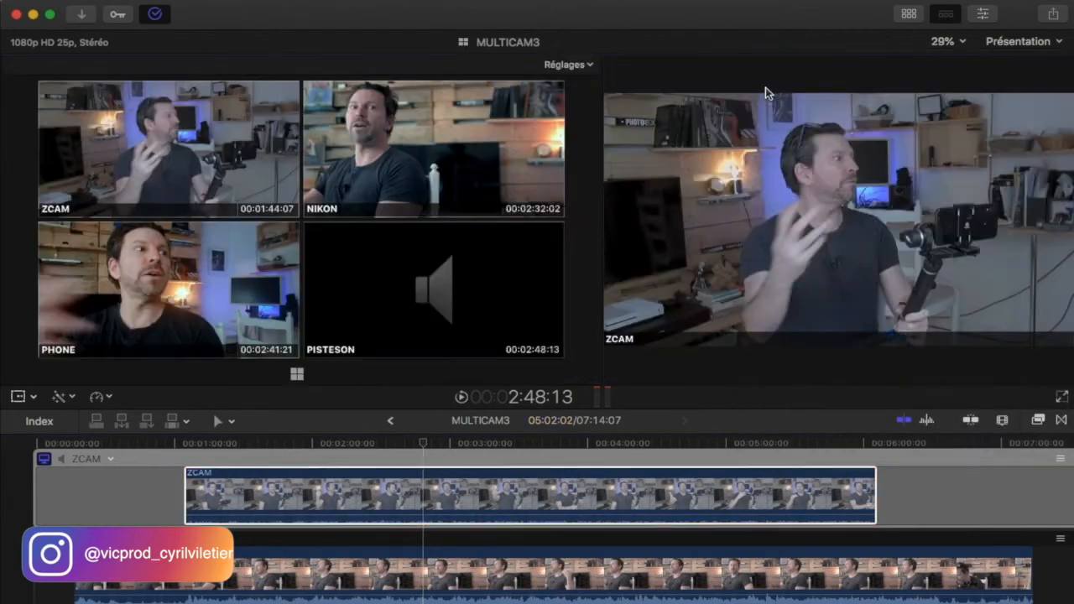
left_click(503, 2)
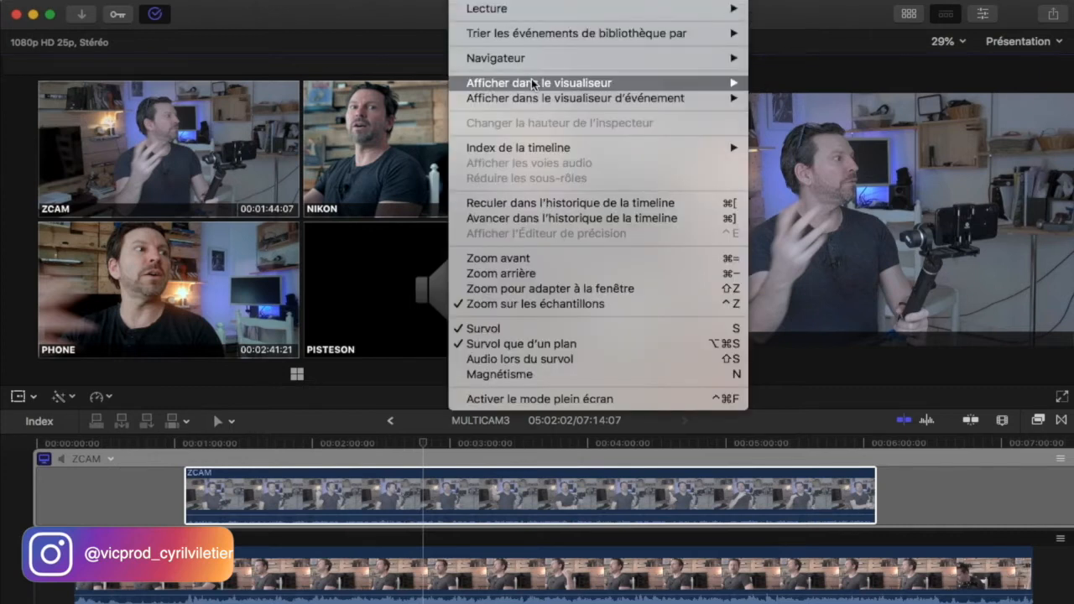
mouse_move(529, 83)
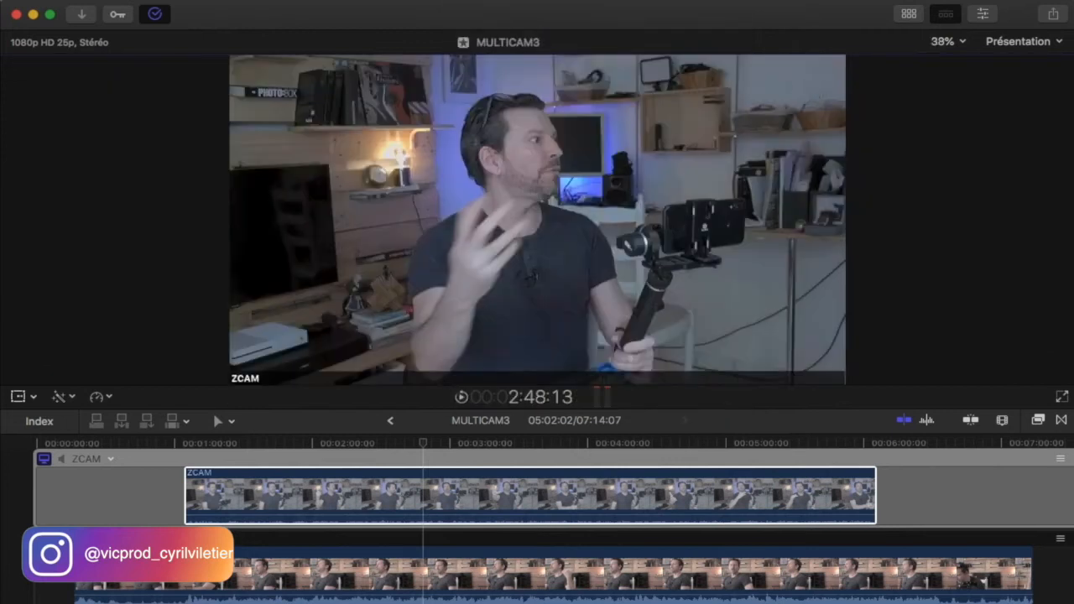
- Show the multicam angles in the viewer and set the angle display to 2 angles
left_click(509, 3)
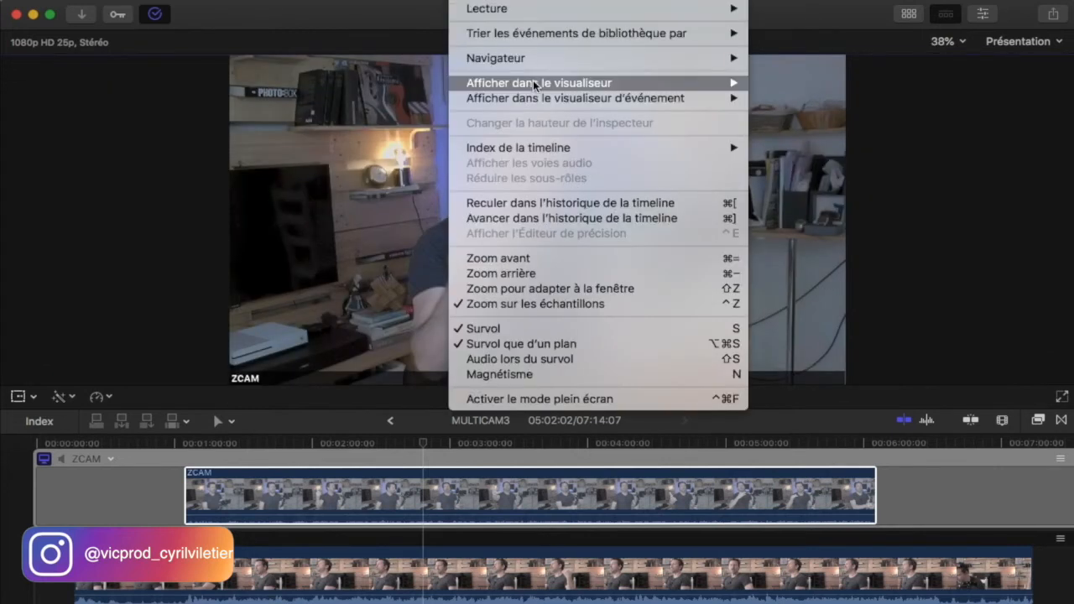
mouse_move(534, 84)
left_click(828, 81)
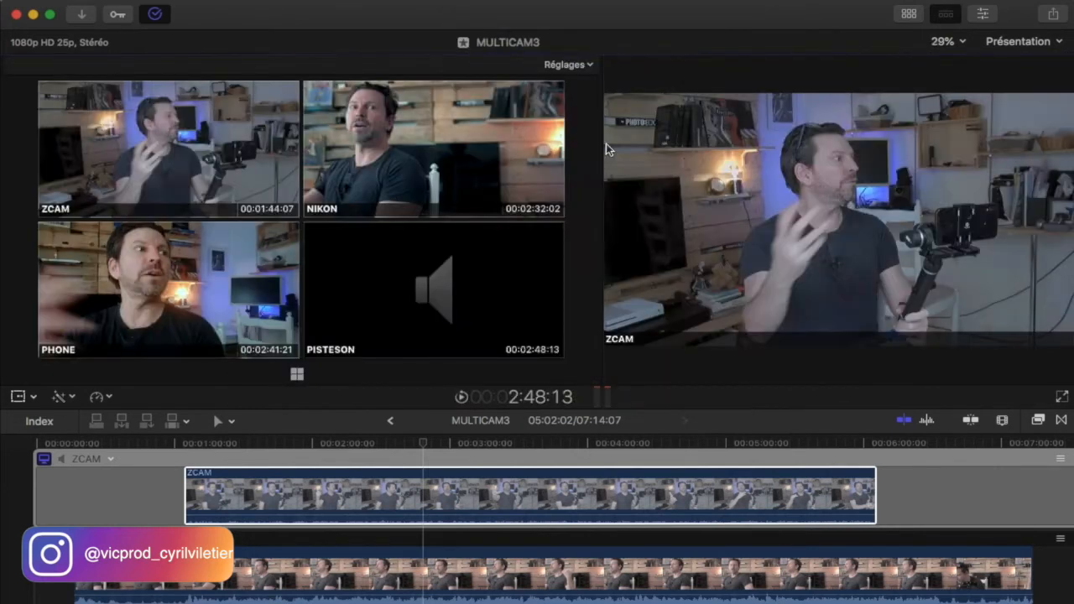
left_click(562, 67)
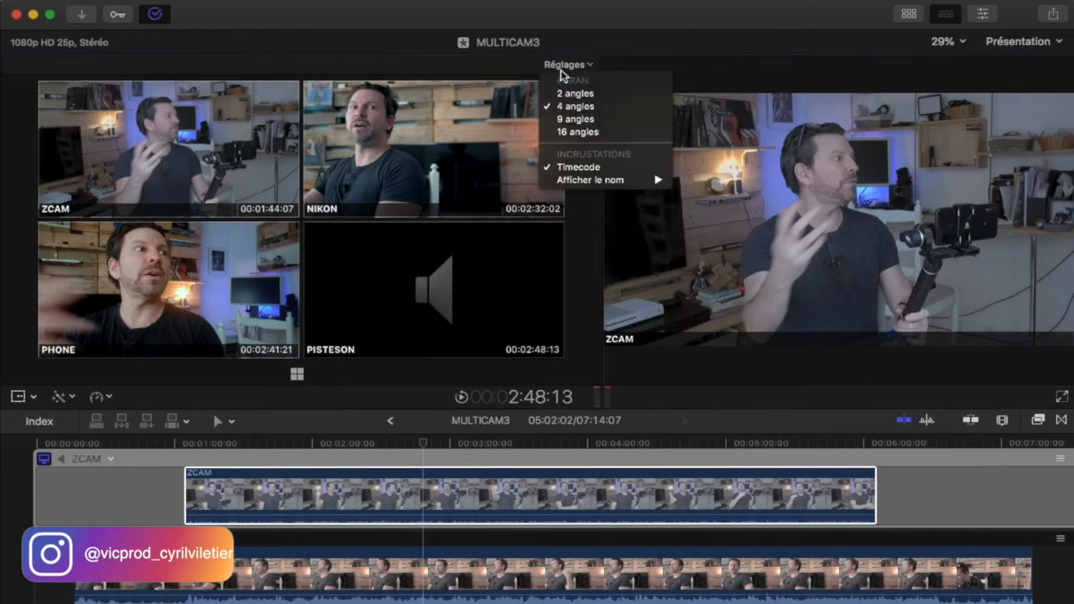
left_click(570, 92)
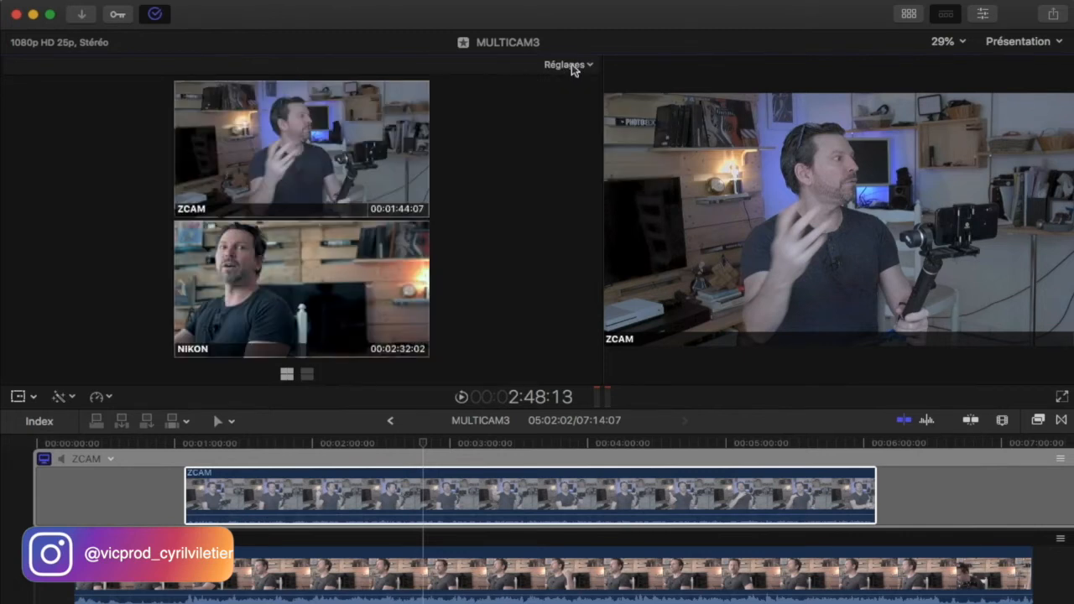
- Set the angle display for the MULTICAM3 clip to 4 angles
left_click(571, 65)
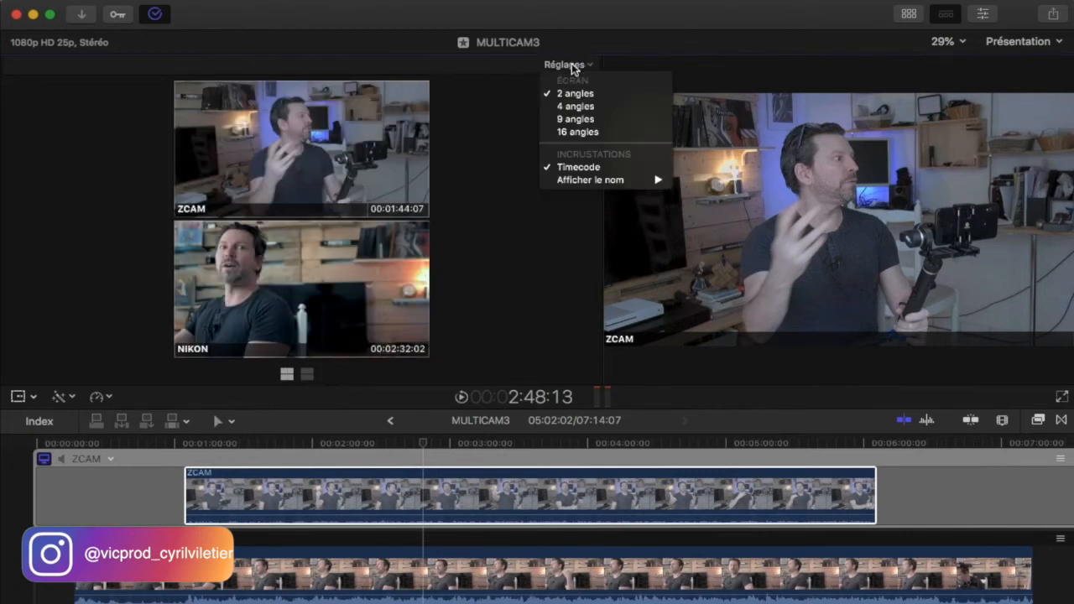
left_click(576, 107)
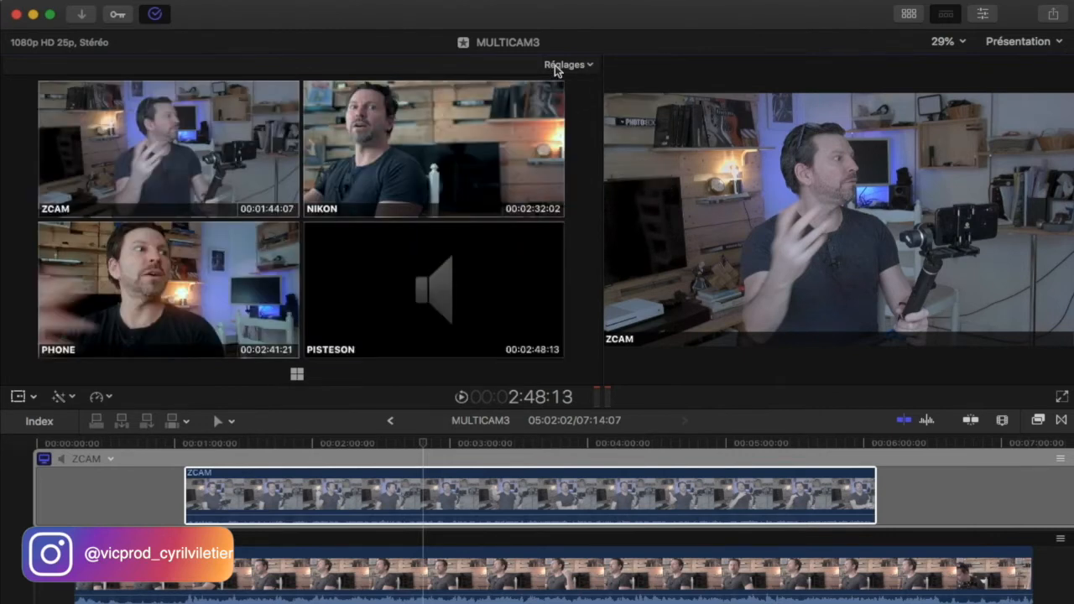
left_click(560, 65)
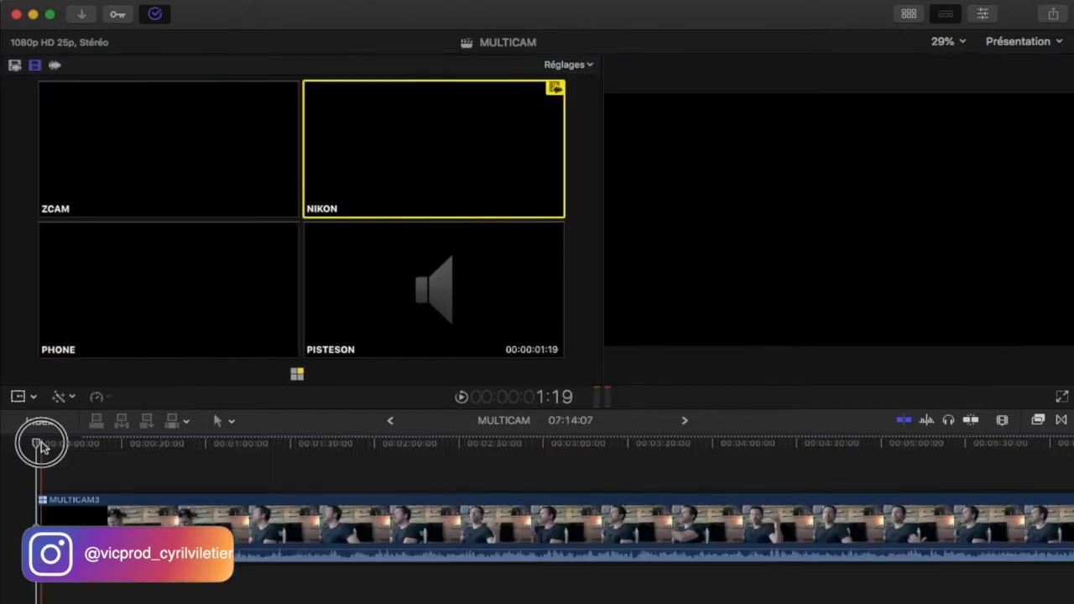
- From the start of the MULTICAM timeline, switch only the audio to PISTESON and only the video to ZCAM
left_click_drag(39, 439, 293, 442)
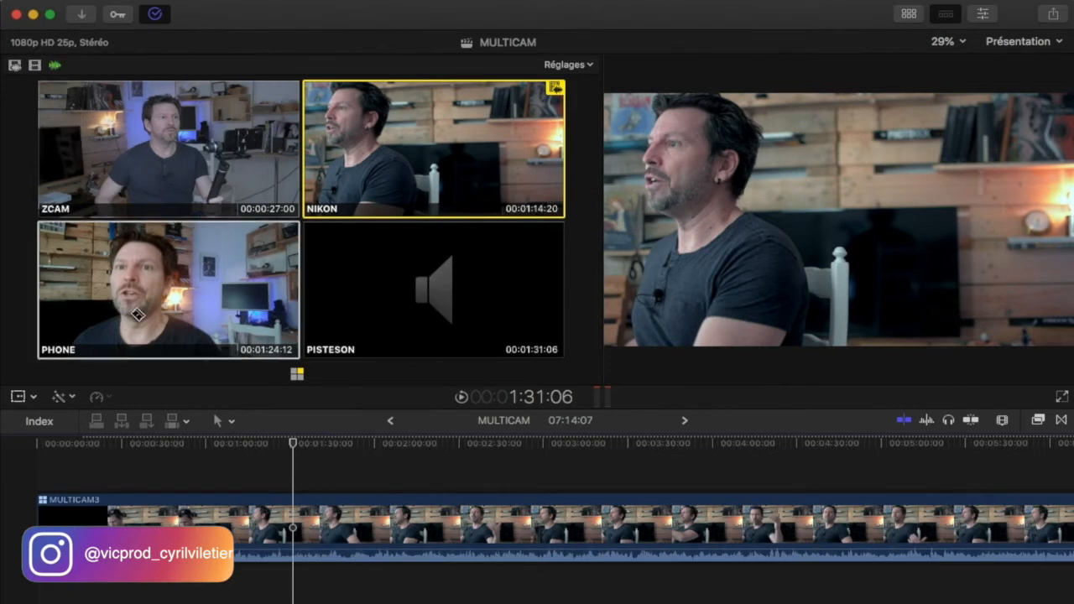
left_click(289, 445)
left_click_drag(289, 445, 25, 454)
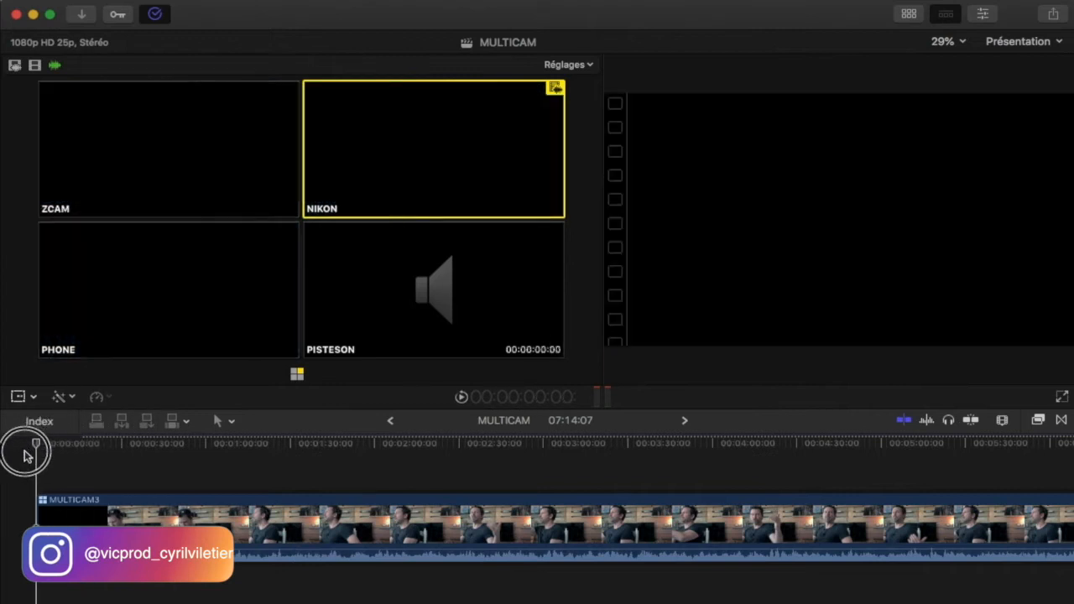
left_click(453, 308)
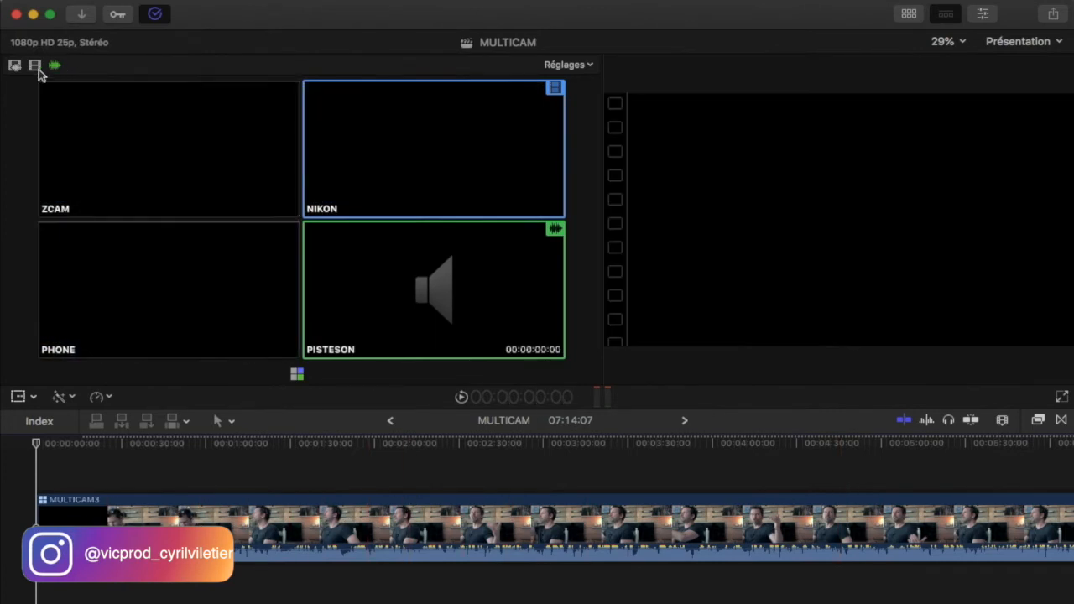
left_click(35, 66)
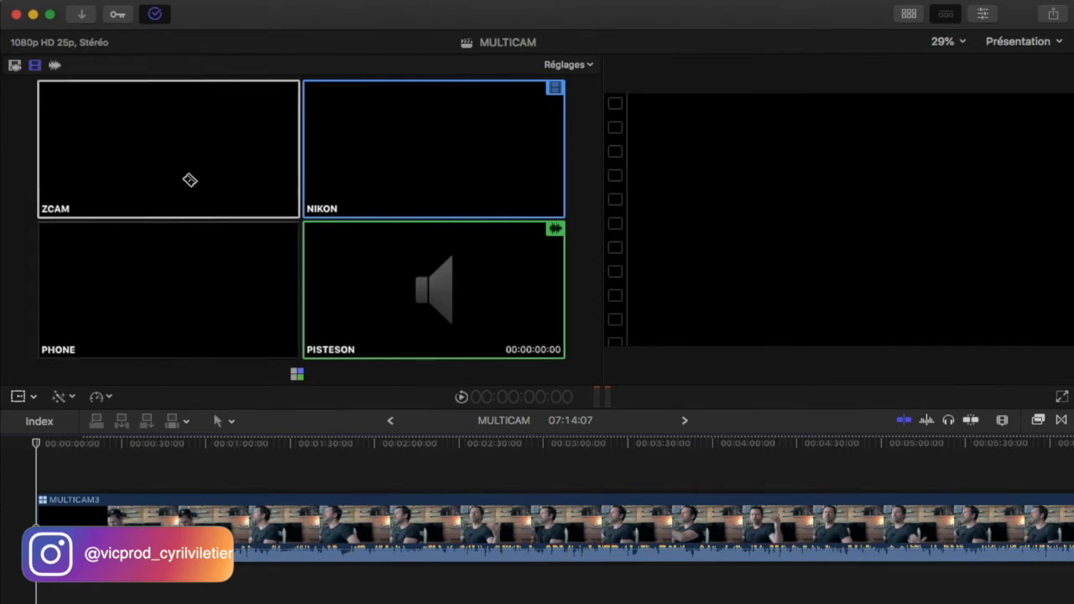
left_click(190, 179)
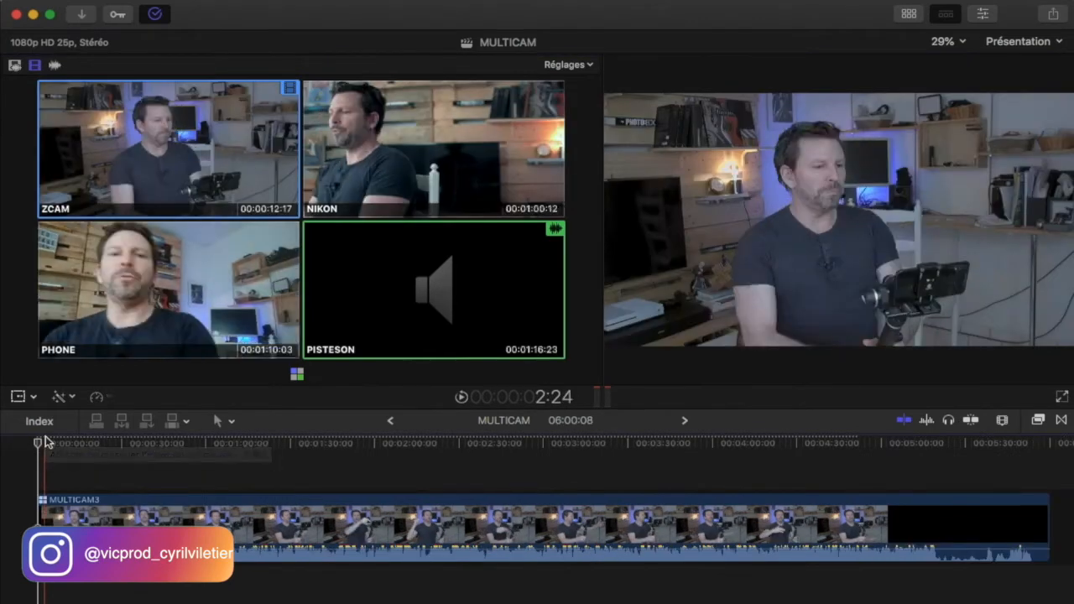
- Play the timeline from about 00:00:11:09 and cut the video live to the PHONE, NIKON and ZCAM angles in turn
left_click_drag(42, 443, 39, 445)
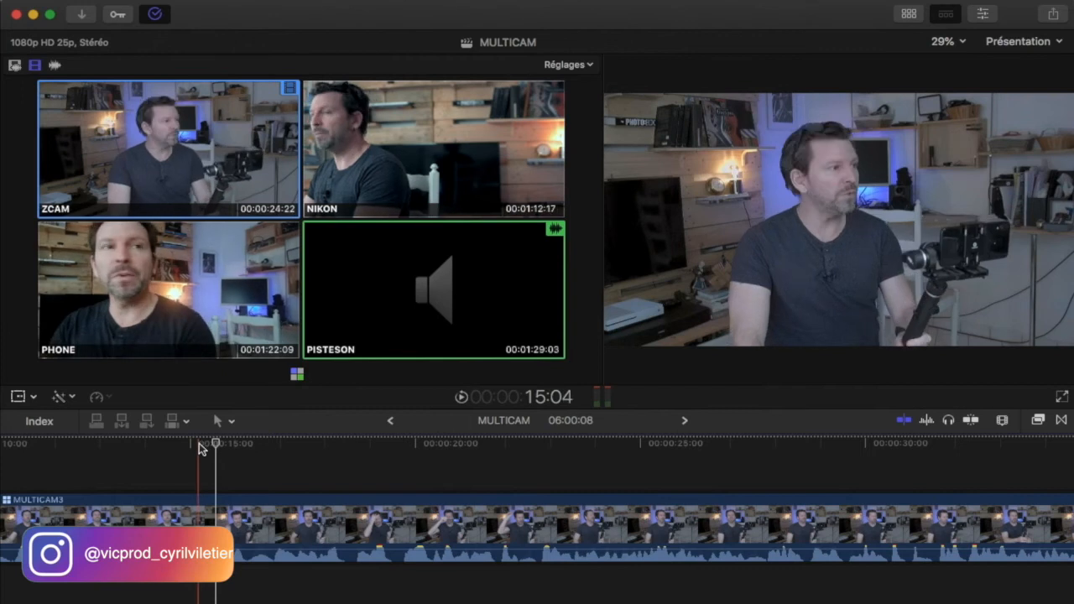
key("shift+z")
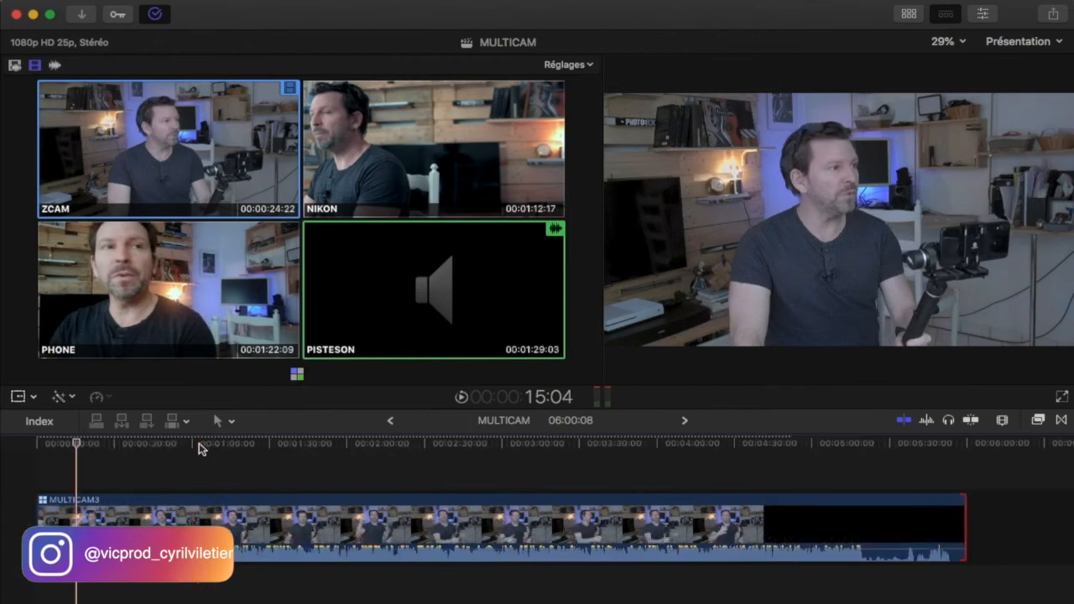
key("space")
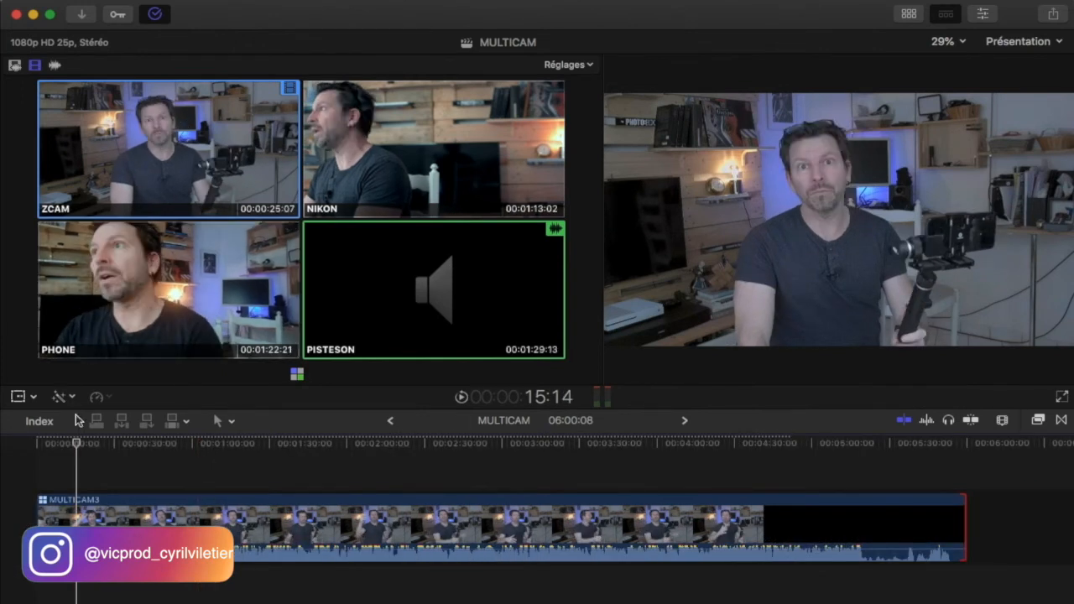
left_click_drag(80, 442, 73, 467)
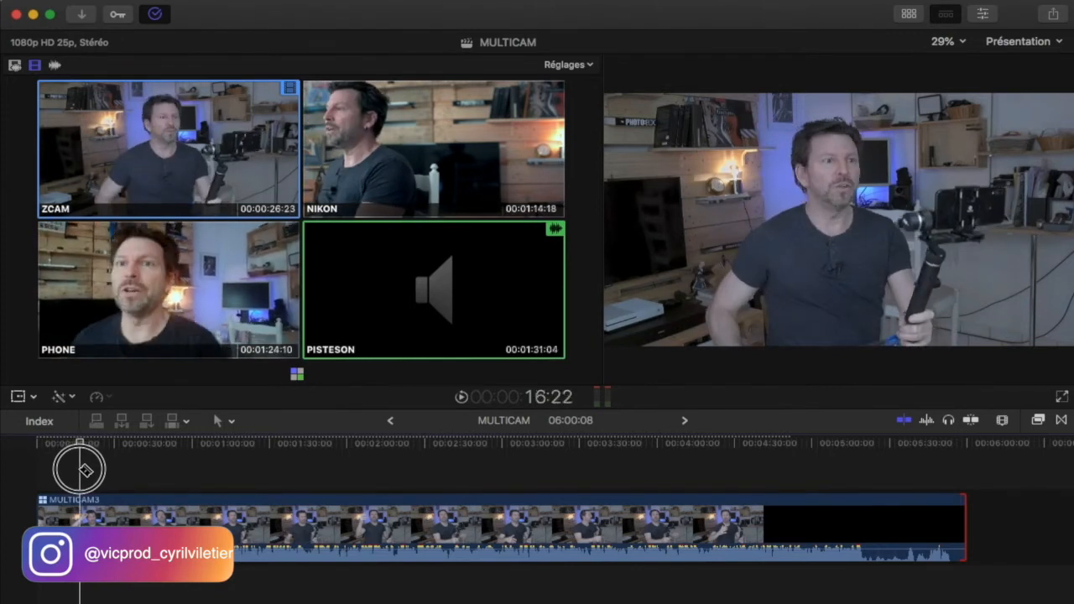
left_click_drag(74, 467, 73, 465)
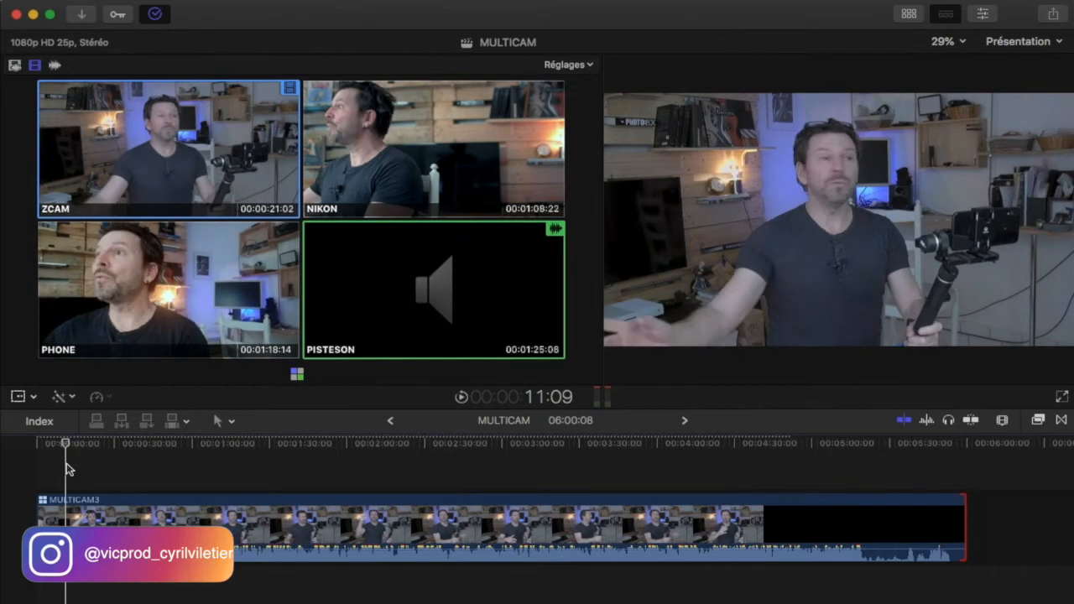
left_click(154, 259)
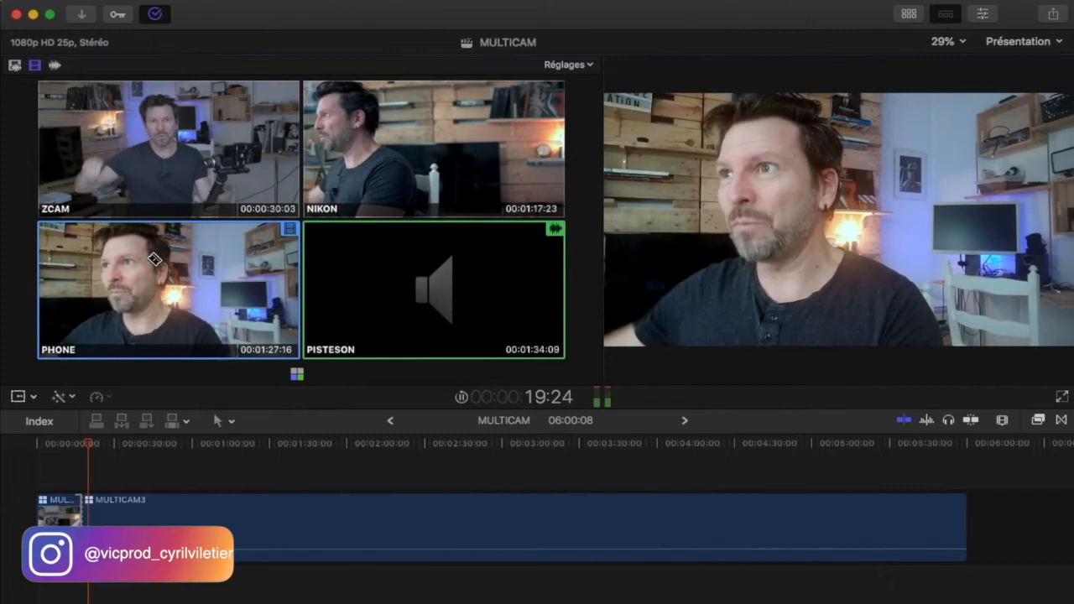
left_click(358, 126)
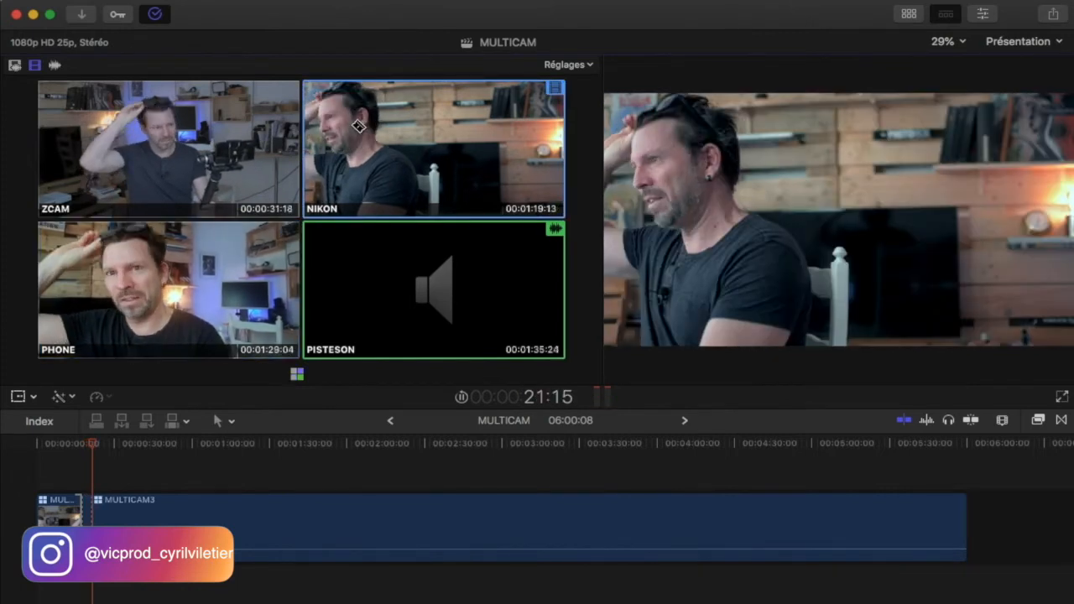
left_click(231, 154)
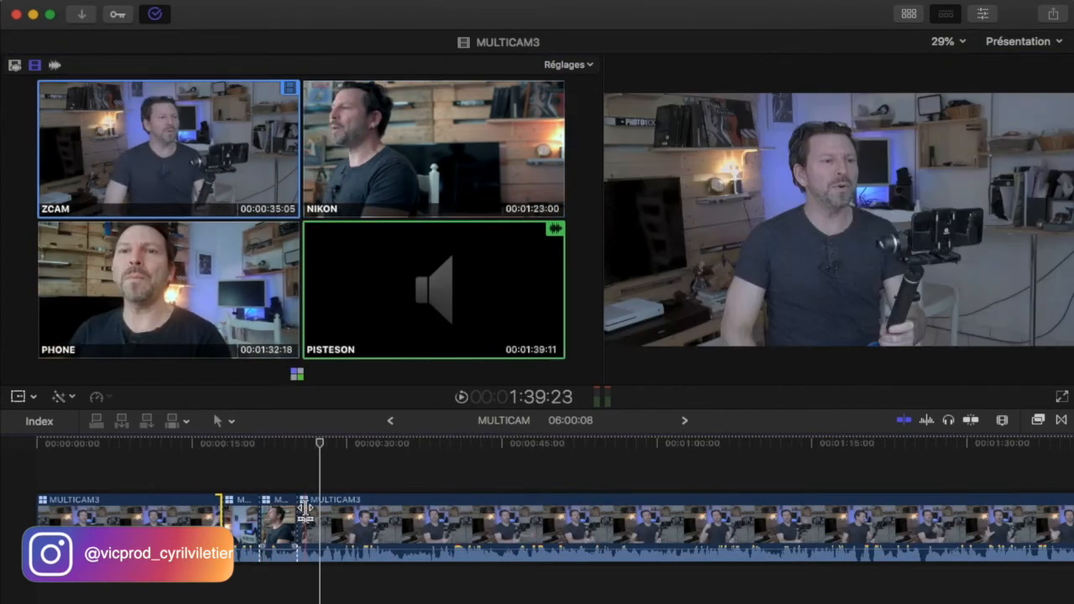
- Hide the multicam angles from the viewer and play the edit from just before the first cut
mouse_move(214, 445)
left_mouse_down()
mouse_move(230, 438)
mouse_move(199, 445)
left_mouse_up()
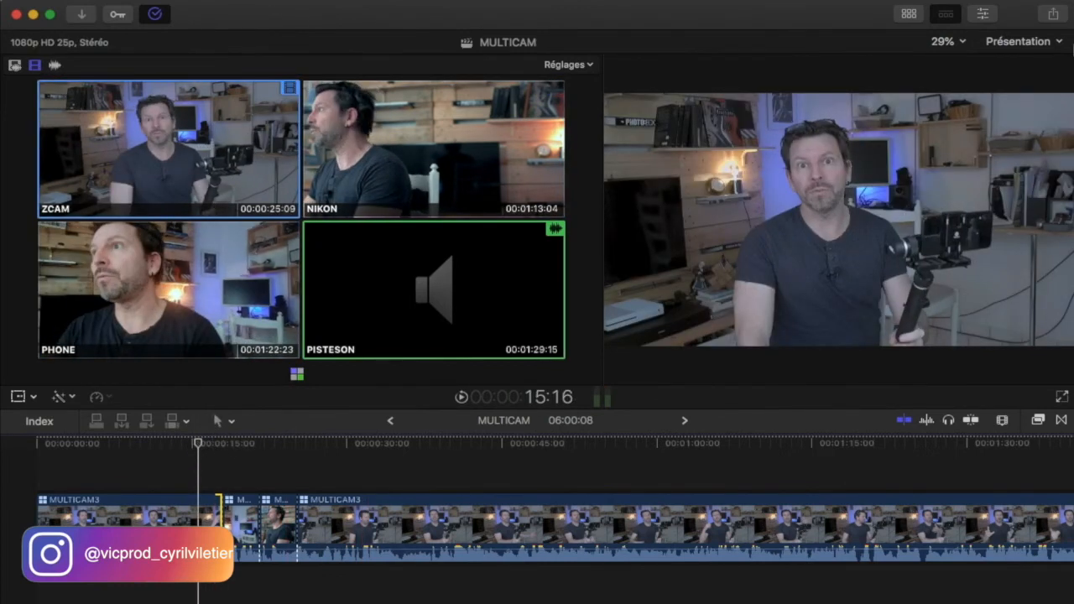
left_click(1030, 50)
left_click(847, 89)
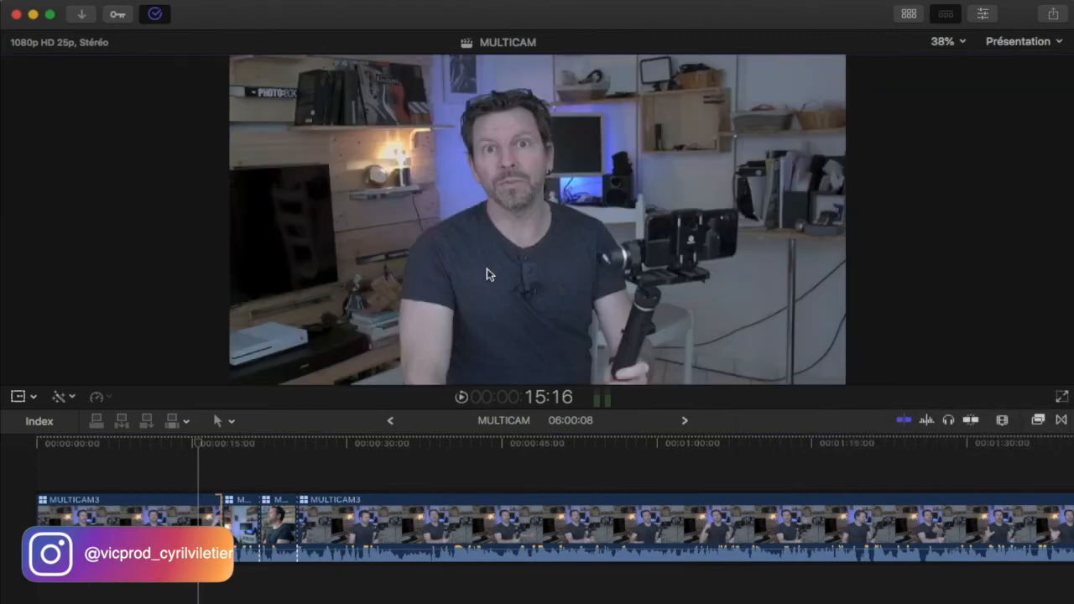
left_click_drag(184, 435, 184, 439)
key("space")
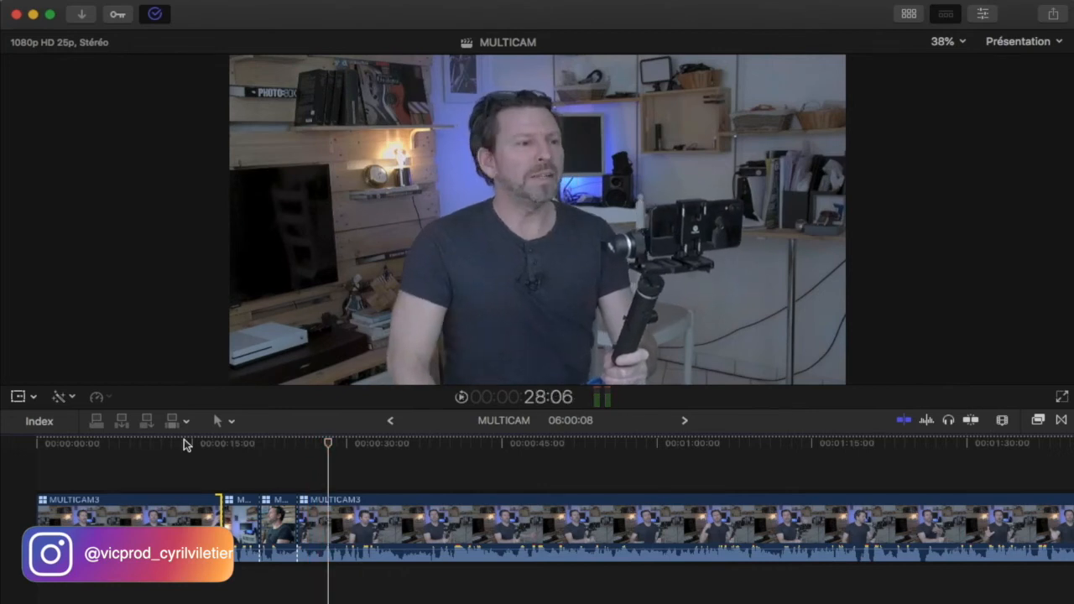
- Roll the first cut, from ZCAM to PHONE, back to about 00:00:16:06
key("super+equal")
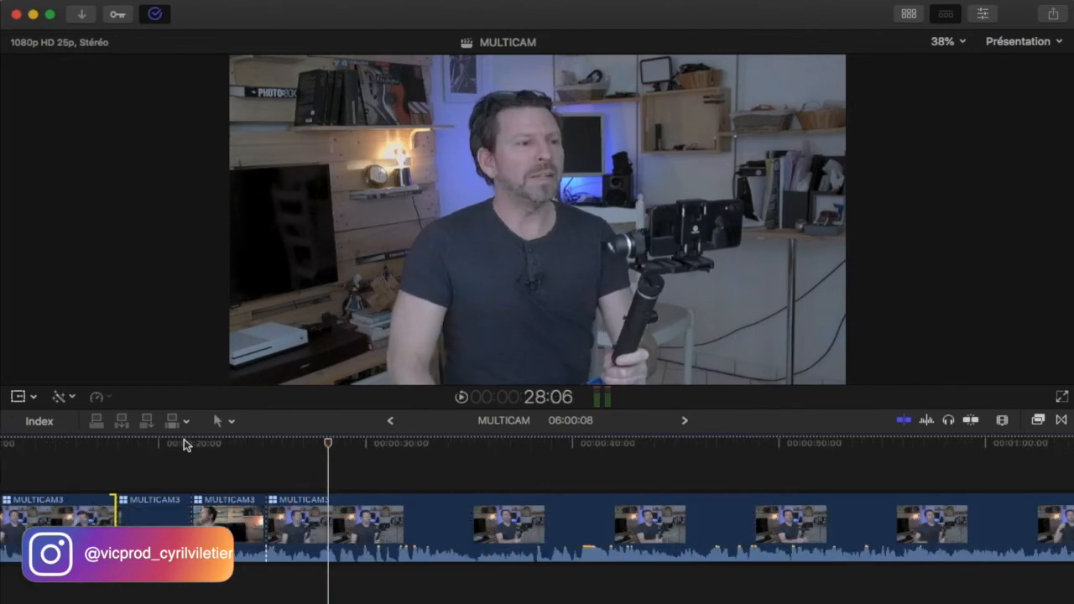
key("equal")
scroll(185, 433, "left", 3)
scroll(185, 434, "left", 3)
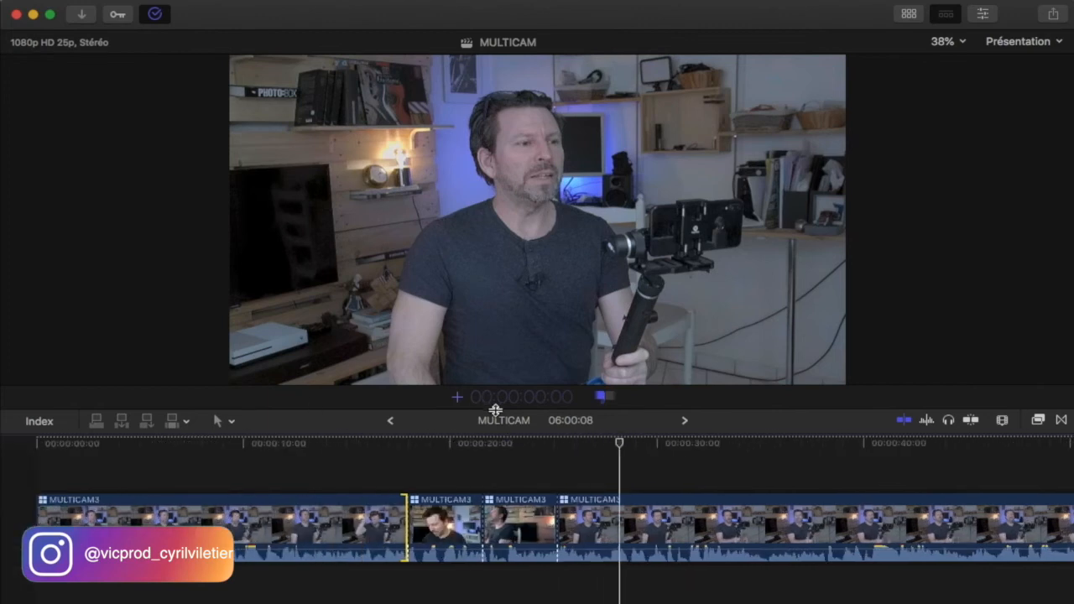
left_click(403, 492)
left_click(405, 515)
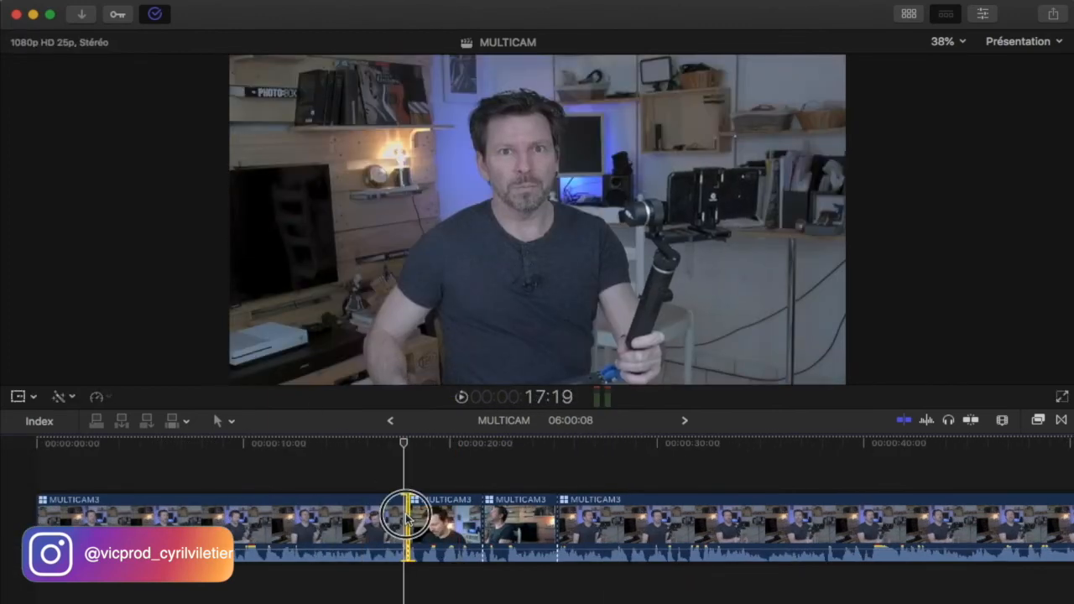
left_click(313, 451)
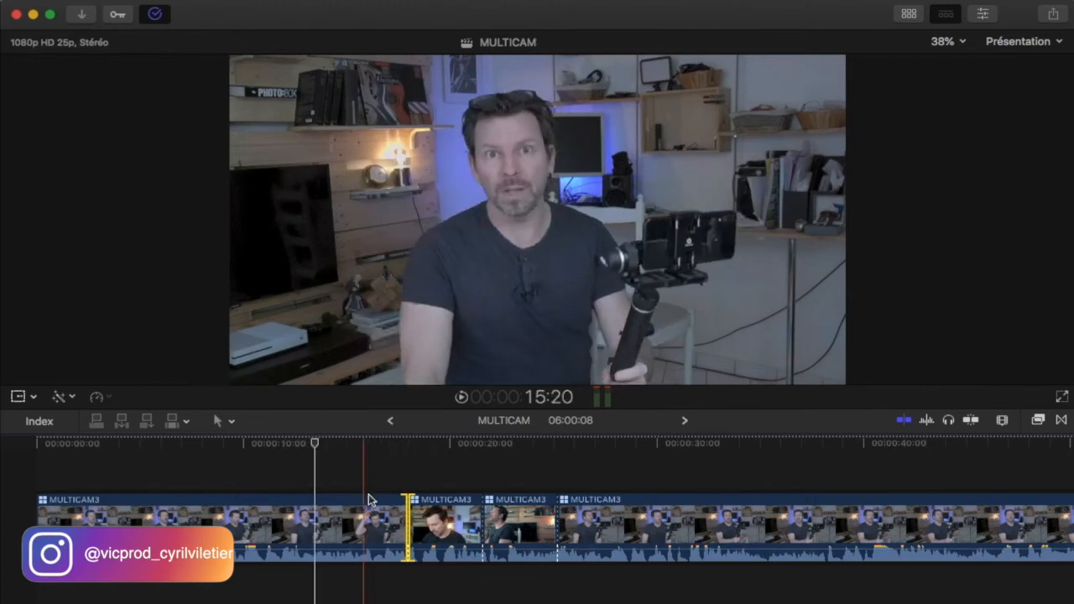
left_click_drag(408, 513, 371, 514)
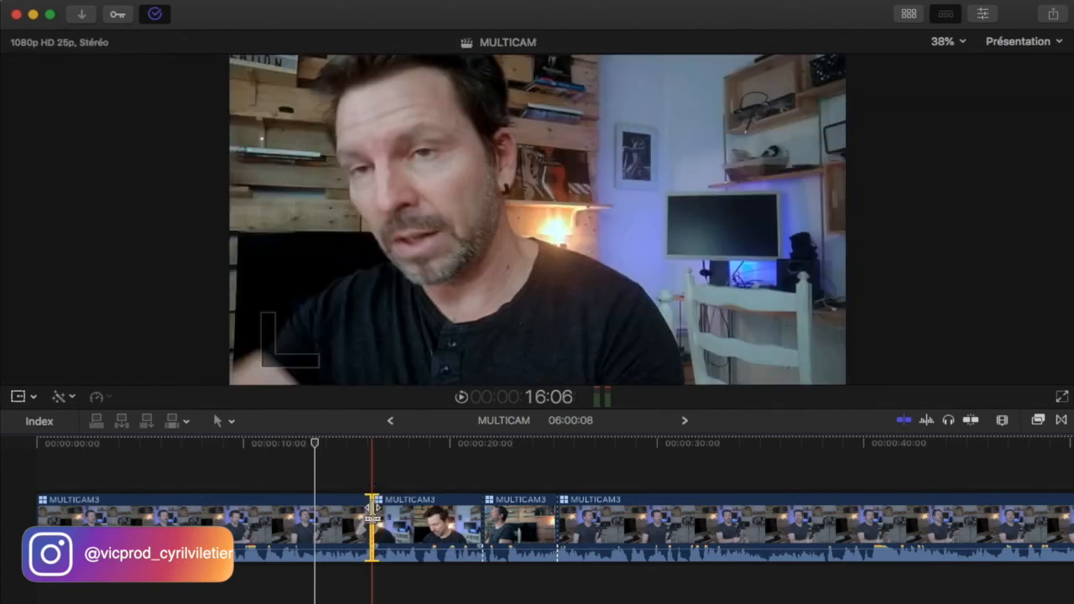
- Play the edit through the angle cuts, then replay the NIKON to ZCAM cut
key("space")
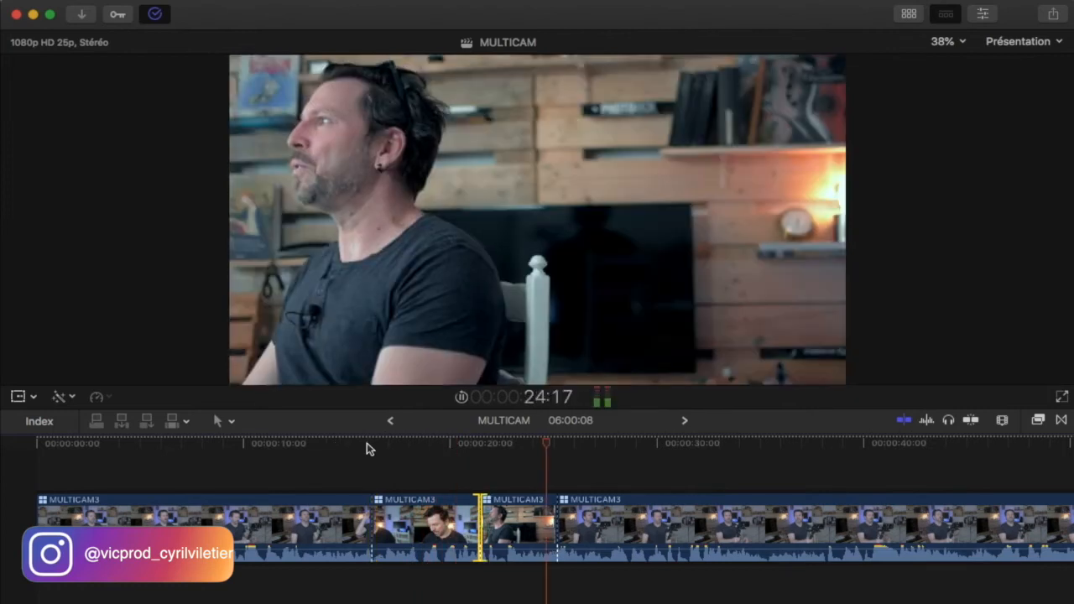
key("space")
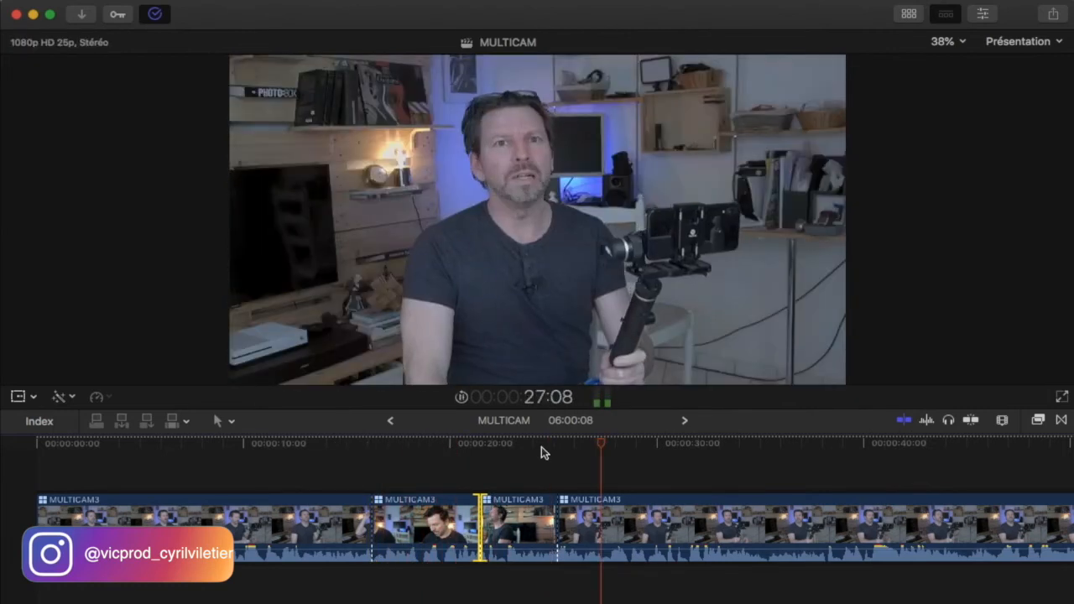
left_click(540, 445)
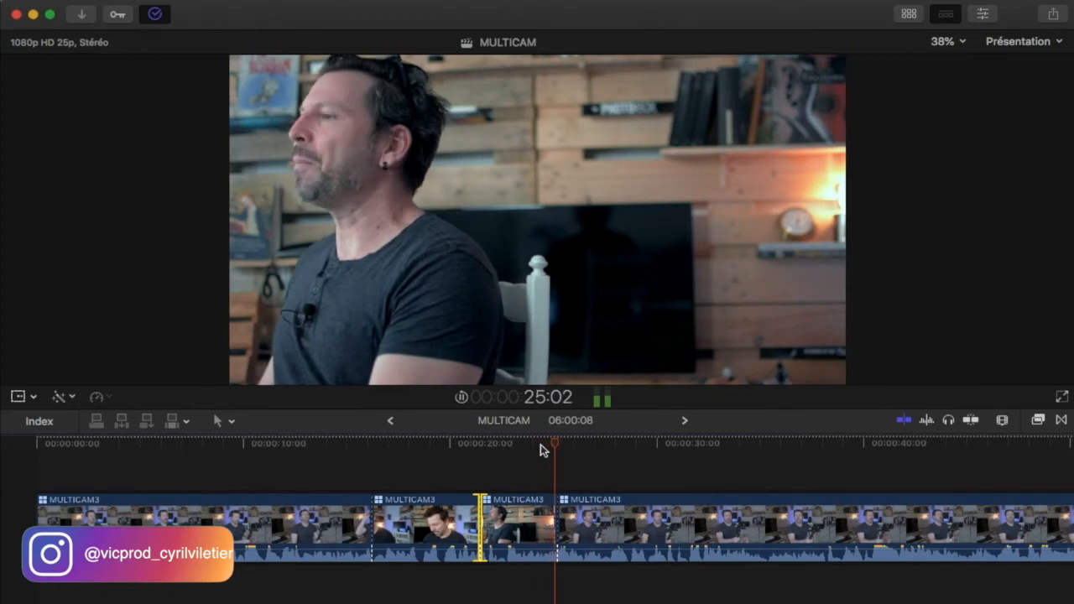
key("space")
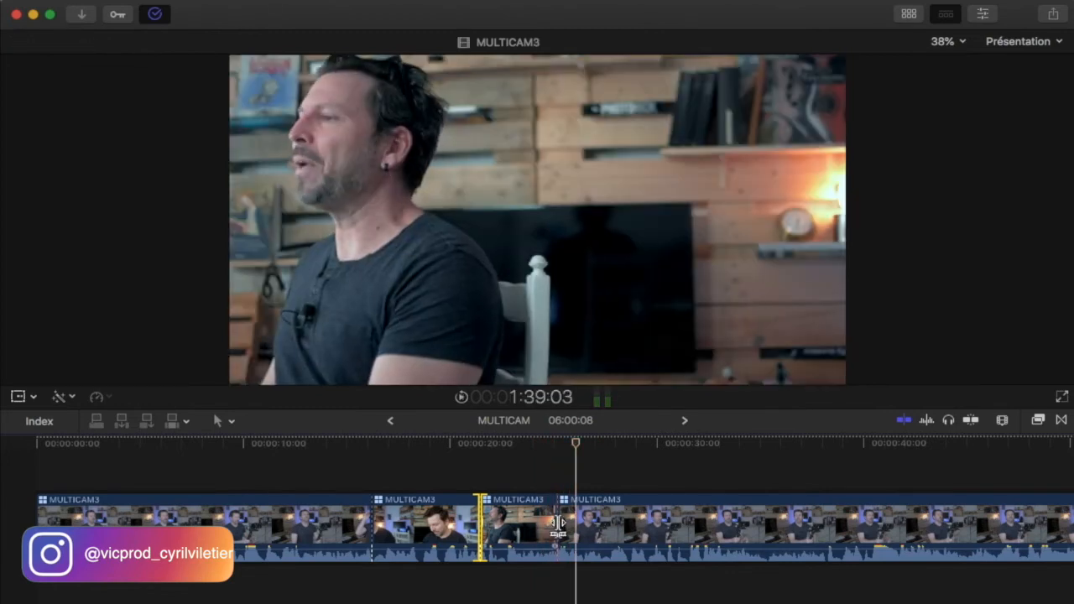
- Remove the cut between the NIKON segment and the last ZCAM segment and play the joined clip
left_click(556, 524)
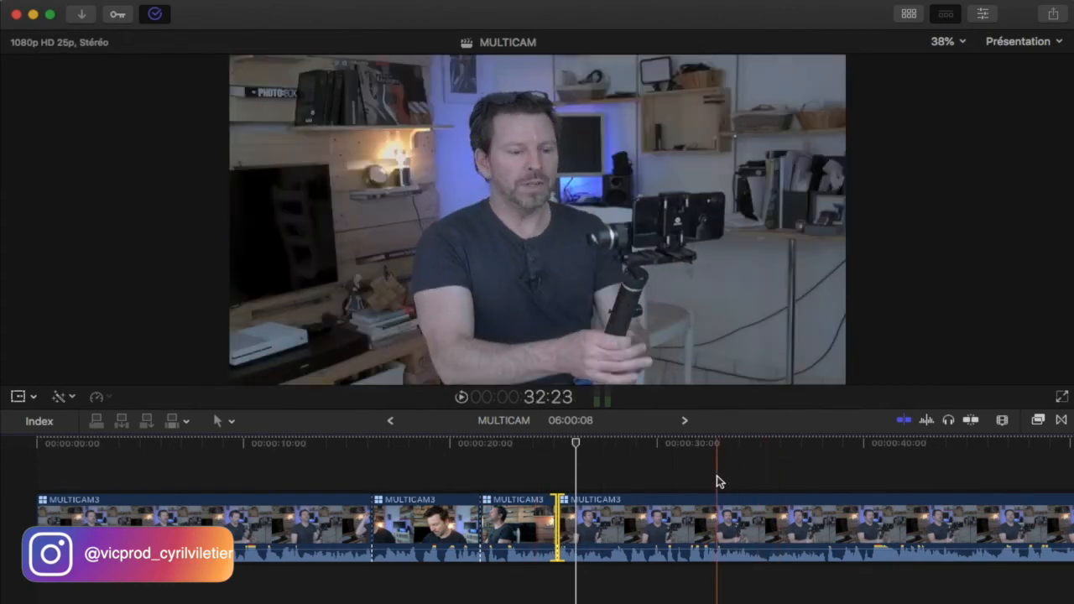
key("Delete")
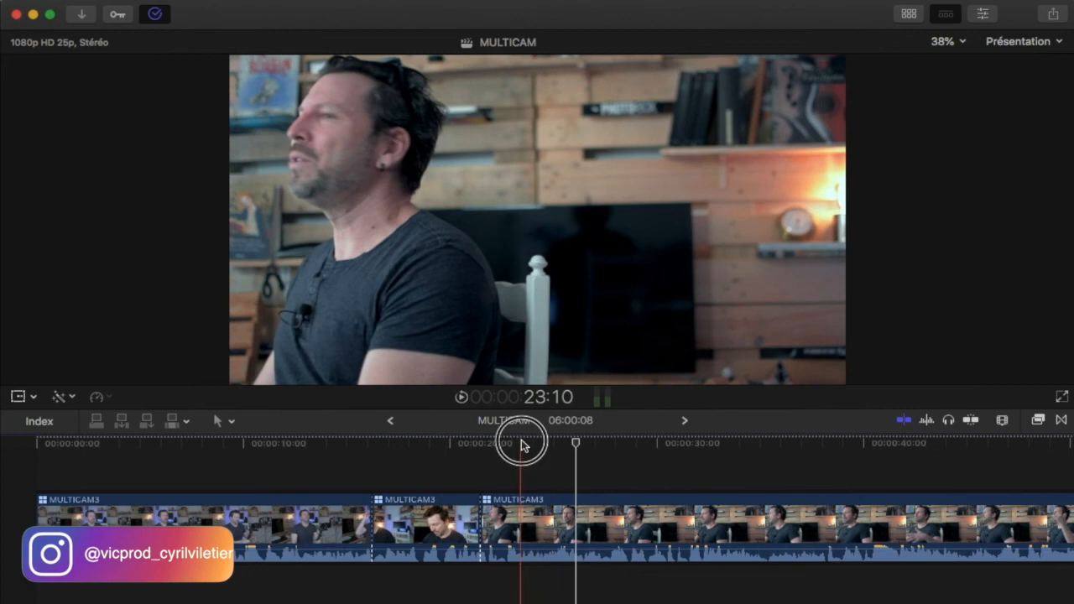
key("space")
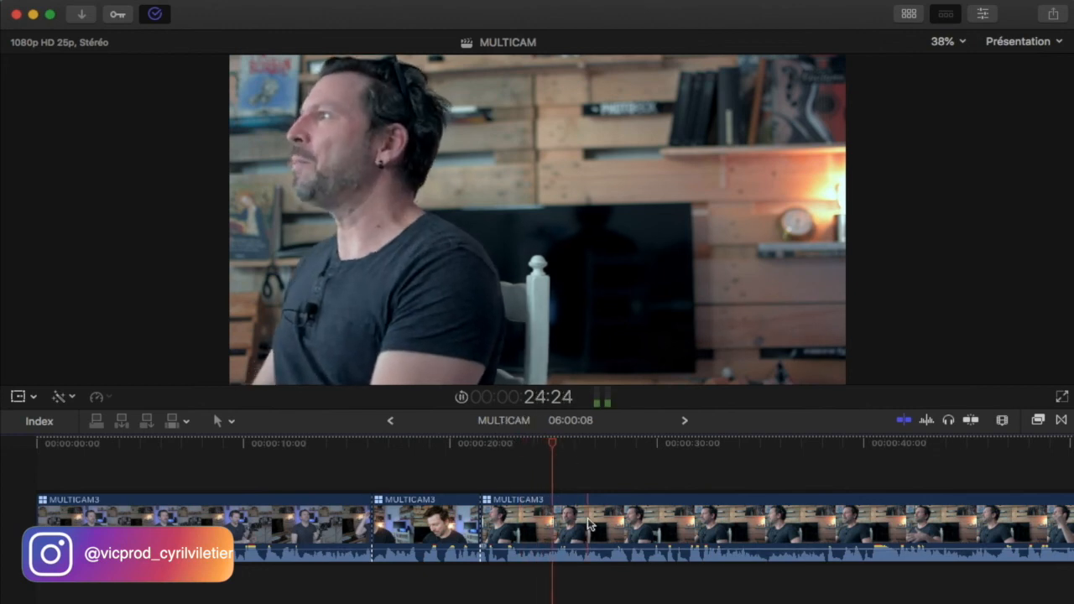